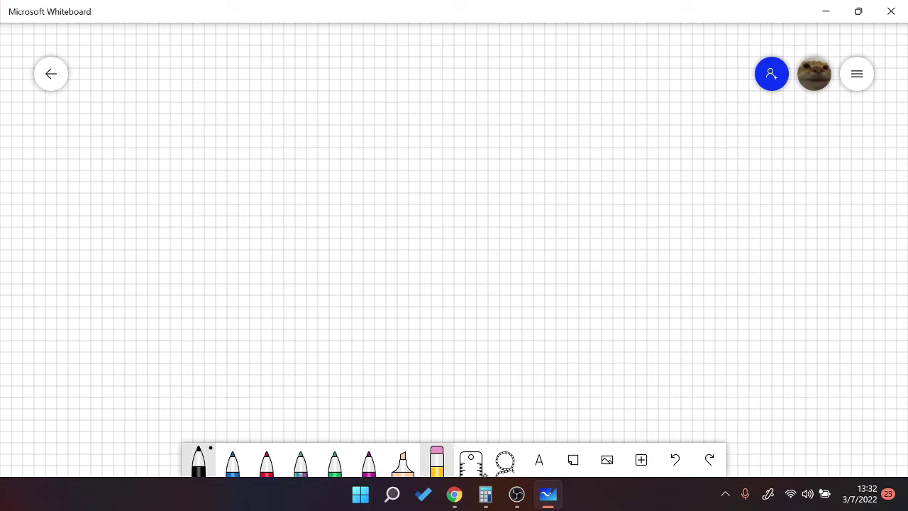
- Write the title 'MUX' and draw the trapezoid mux body
mouse_move(187, 142)
left_mouse_down()
mouse_move(191, 100)
mouse_move(210, 98)
mouse_move(218, 135)
left_mouse_up()
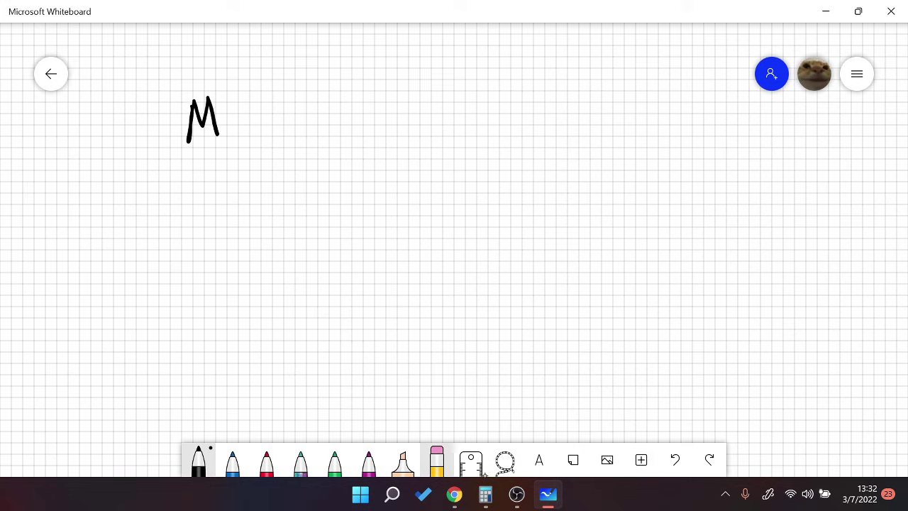
mouse_move(233, 101)
left_mouse_down()
mouse_move(260, 105)
mouse_move(299, 133)
left_mouse_up()
left_click_drag(297, 99, 276, 135)
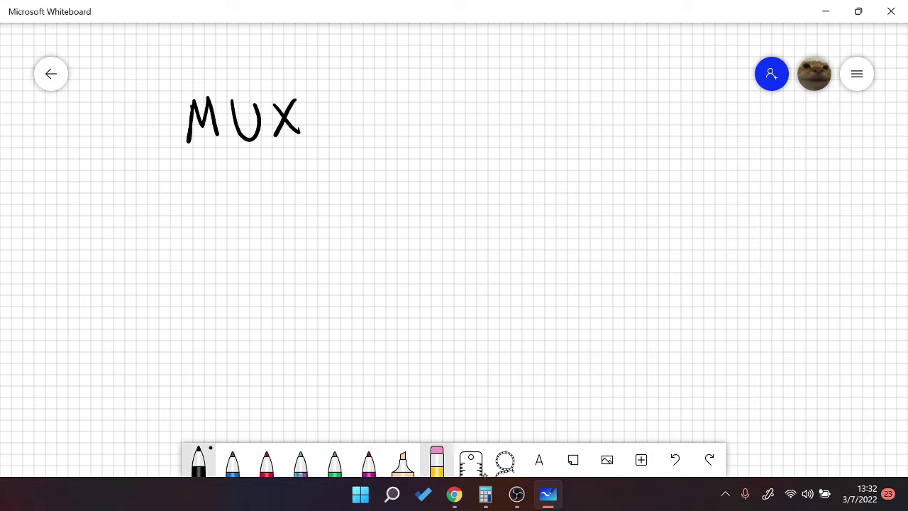
left_click_drag(252, 194, 253, 342)
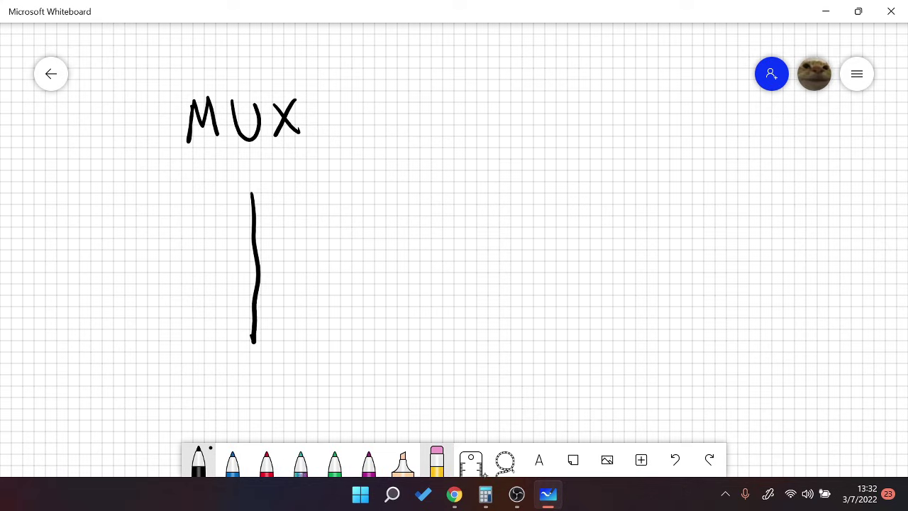
left_click_drag(252, 194, 298, 233)
mouse_move(255, 339)
left_mouse_down()
mouse_move(306, 308)
mouse_move(302, 229)
mouse_move(286, 221)
left_mouse_up()
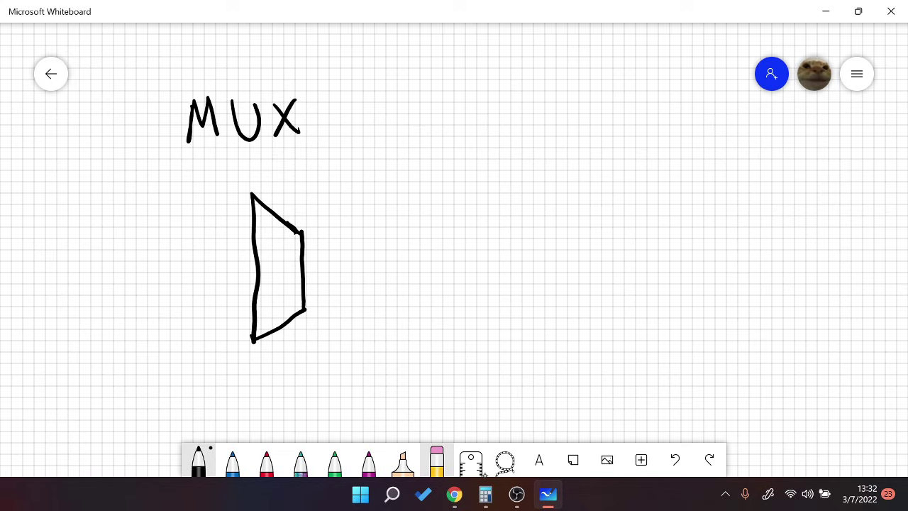
- Complete the title as 'MUX 2:1', add a select line, and write 0 and 1 inside the mux
mouse_move(346, 107)
left_mouse_down()
mouse_move(343, 140)
mouse_move(370, 139)
left_mouse_up()
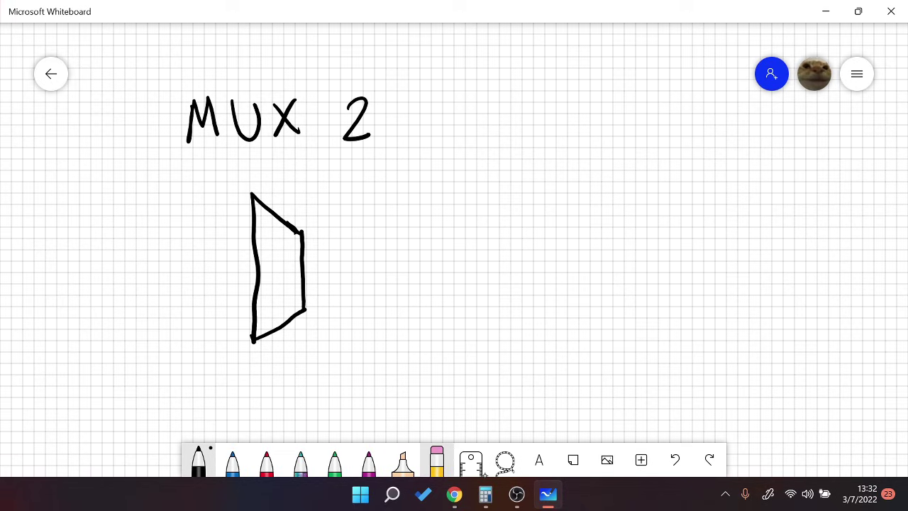
left_click_drag(418, 94, 420, 146)
left_click_drag(278, 332, 277, 398)
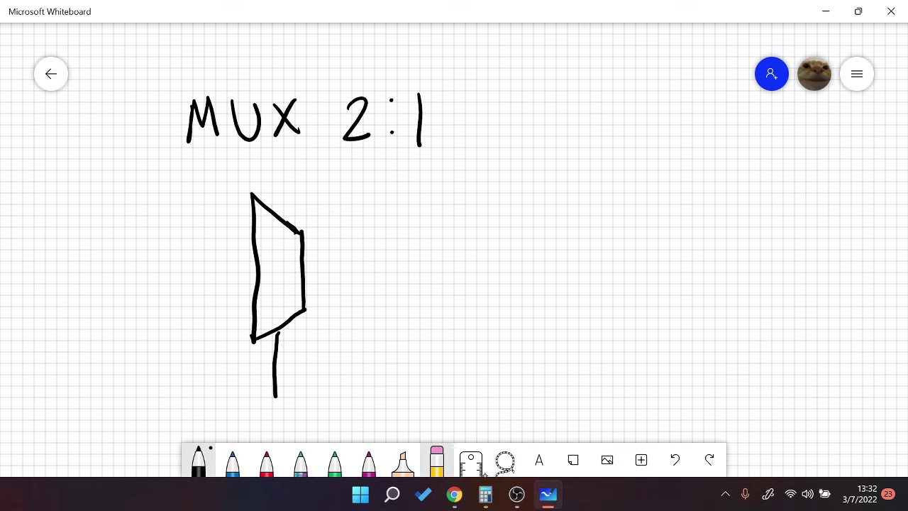
mouse_move(278, 239)
left_mouse_down()
mouse_move(289, 257)
mouse_move(279, 237)
left_mouse_up()
left_click_drag(278, 281, 278, 308)
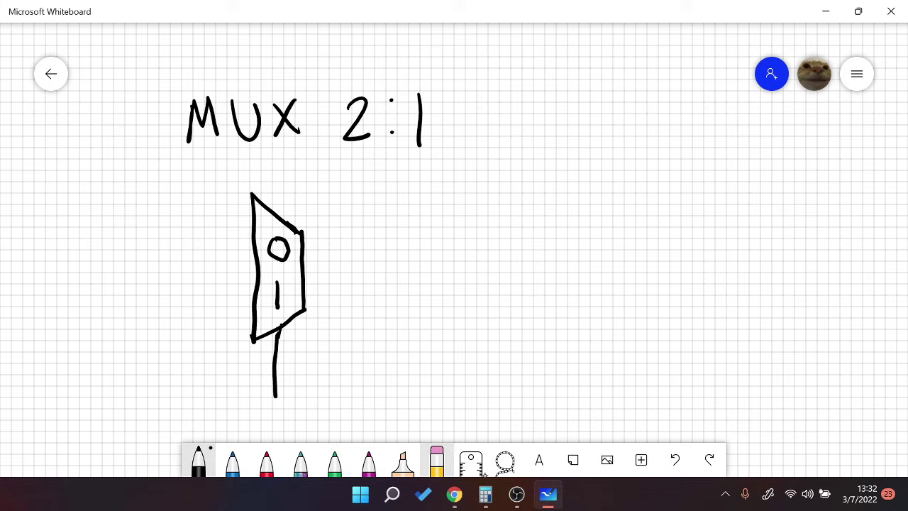
- Draw the output line and the upper and lower input lines
left_click_drag(304, 268, 365, 267)
left_click_drag(195, 234, 253, 232)
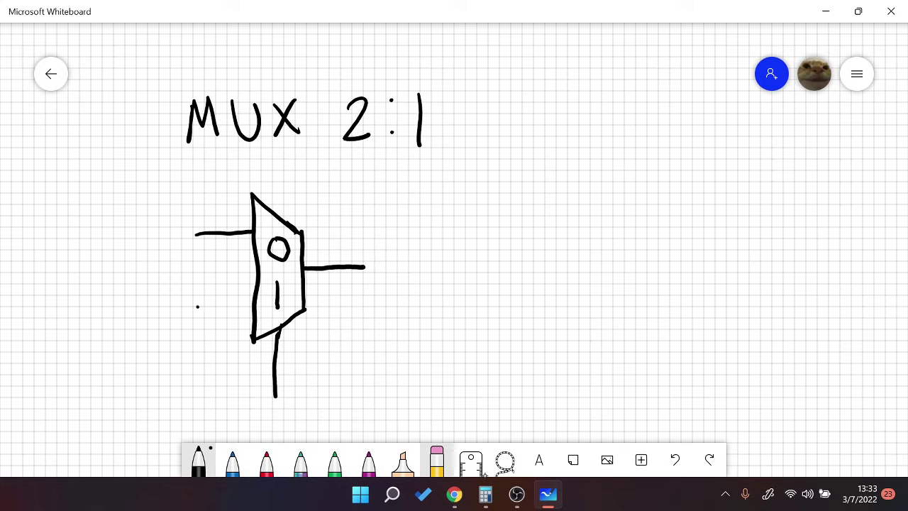
left_click_drag(197, 307, 252, 301)
- Label the inputs X and Y, then show a red select 0 giving output X
mouse_move(198, 208)
left_mouse_down()
mouse_move(217, 228)
mouse_move(198, 224)
left_mouse_up()
left_click_drag(201, 276, 207, 302)
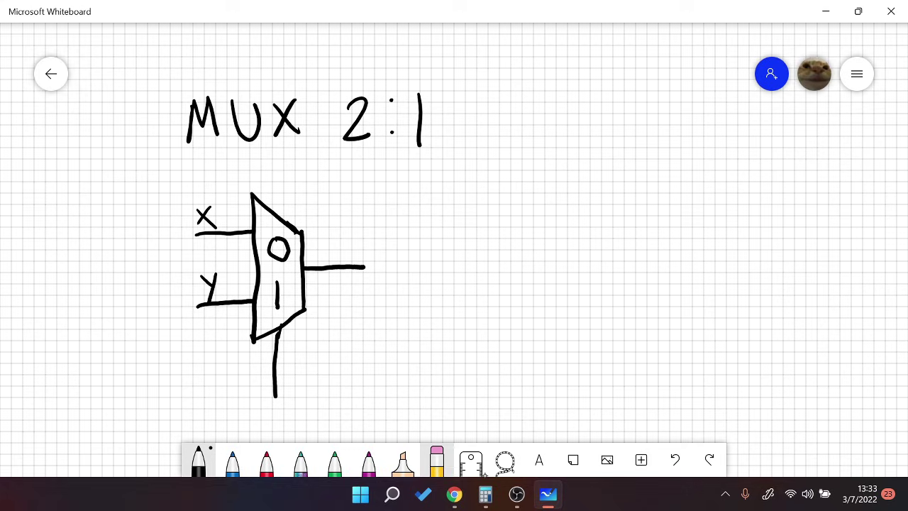
left_click(267, 462)
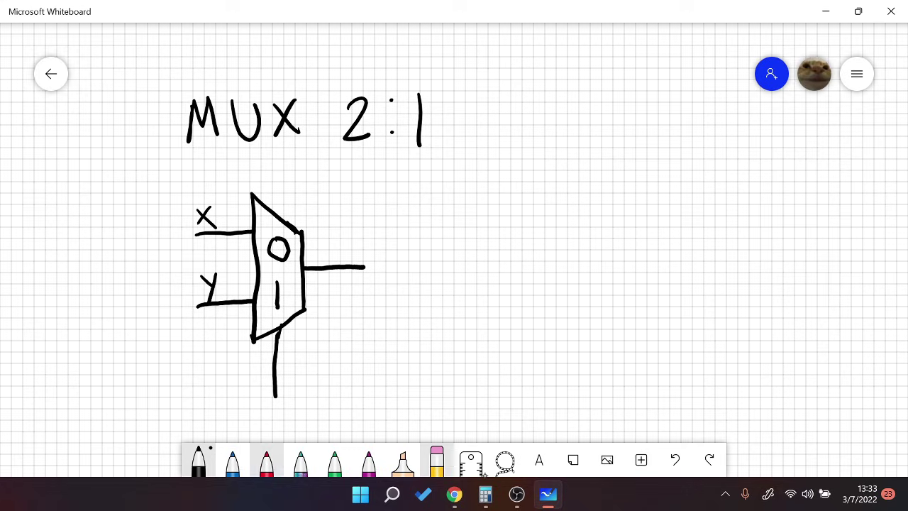
left_click_drag(276, 407, 276, 408)
left_click(198, 461)
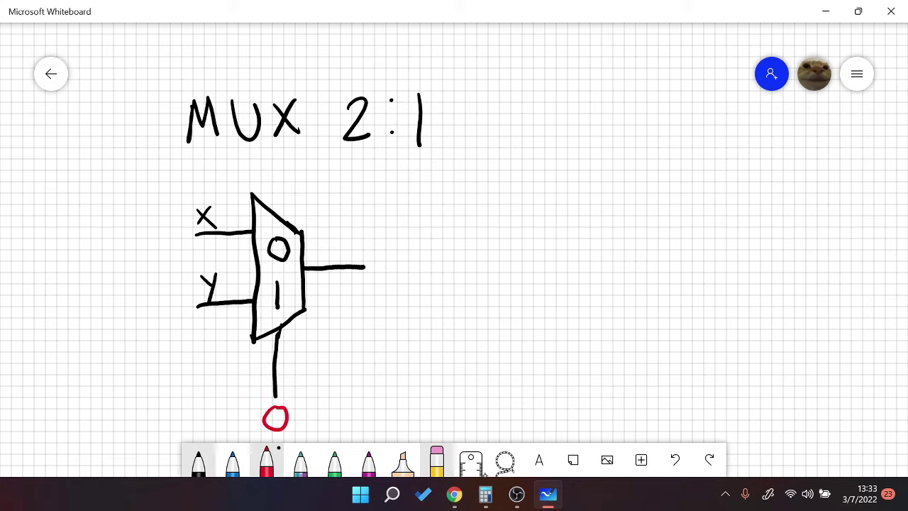
left_click_drag(350, 236, 369, 261)
left_click_drag(369, 237, 347, 262)
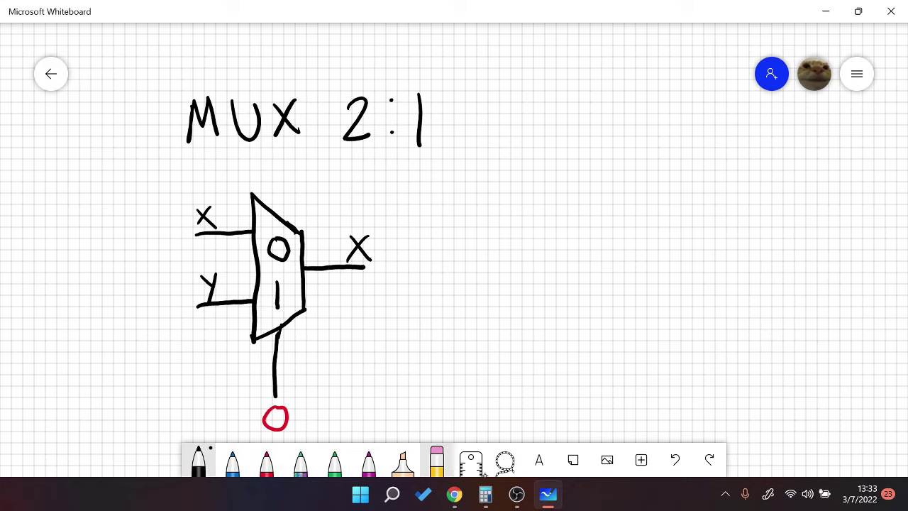
- Undo the select-0 example and show a red select 1 giving output y
left_click(675, 460)
left_click(674, 459)
left_click(675, 460)
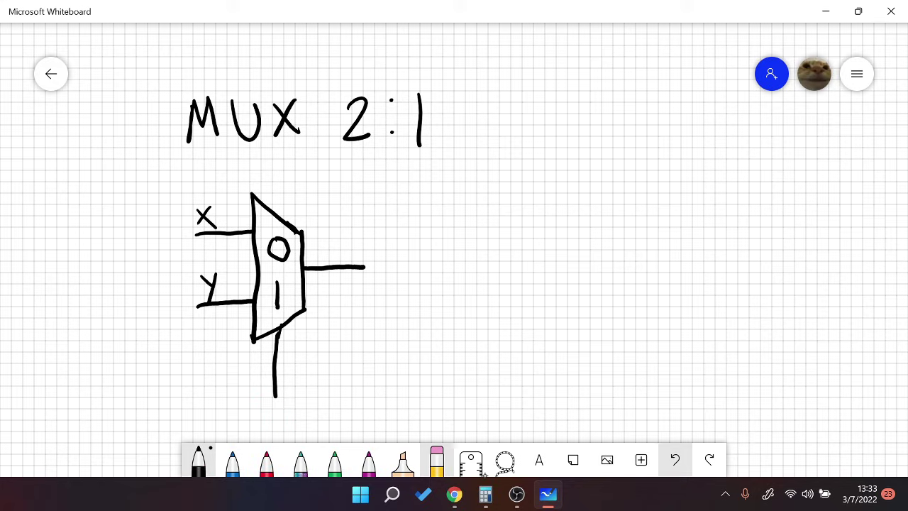
left_click(266, 461)
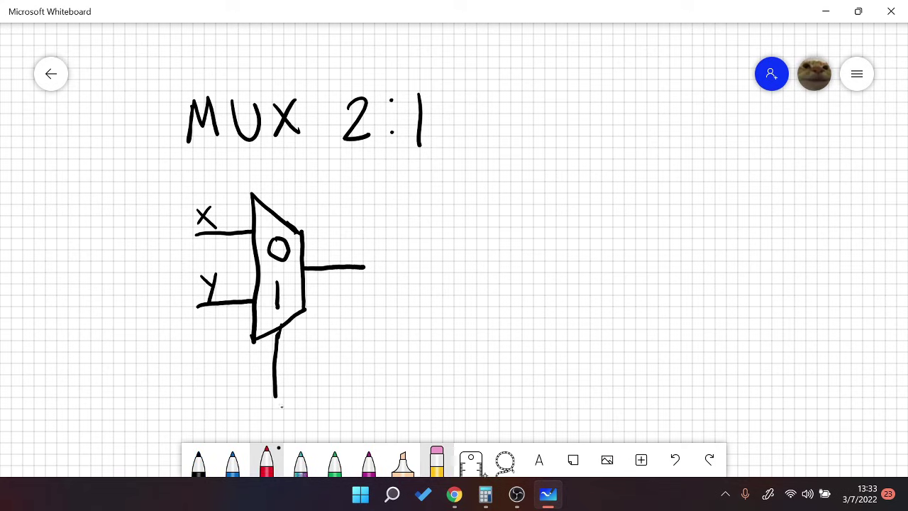
left_click_drag(281, 406, 281, 432)
left_click(198, 461)
left_click_drag(345, 230, 347, 246)
left_click_drag(356, 230, 335, 263)
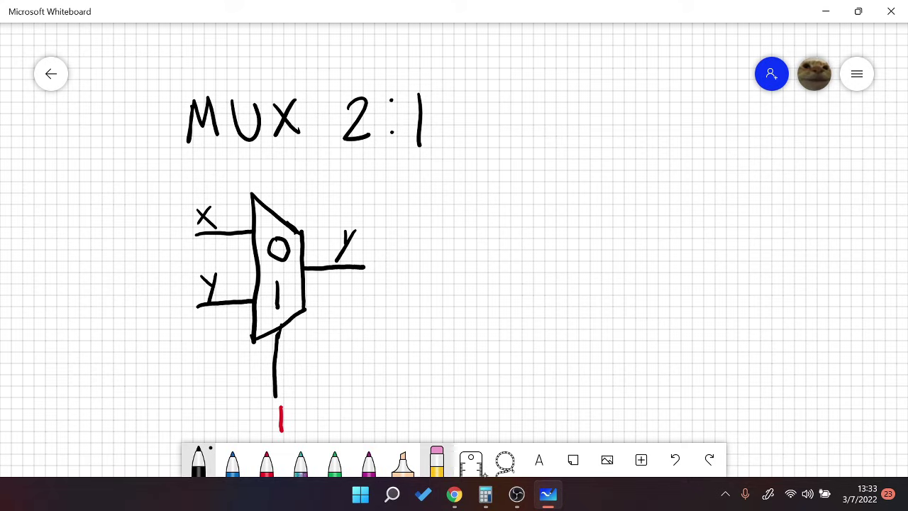
- Undo the select-1 example and erase the X label and upper input line
left_click(675, 460)
left_click(675, 460)
left_click(675, 460)
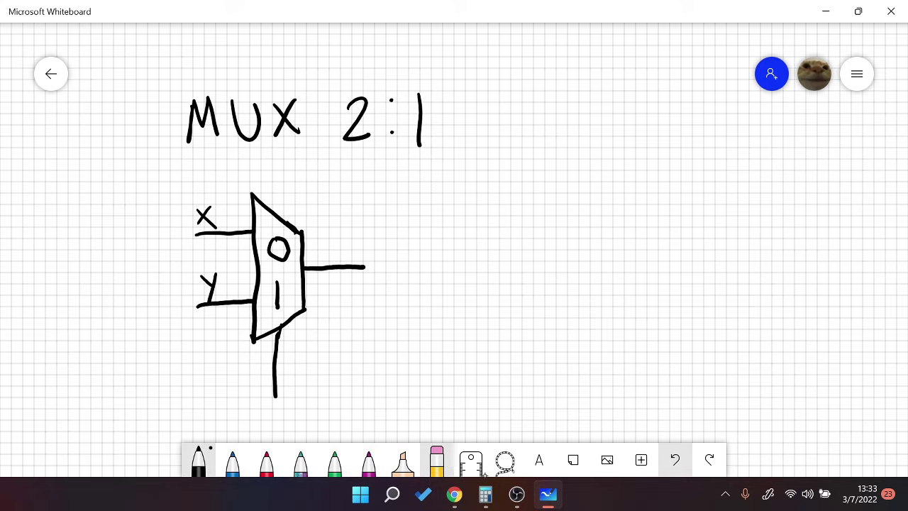
left_click(437, 460)
mouse_move(241, 233)
left_mouse_down()
mouse_move(207, 204)
mouse_move(314, 230)
mouse_move(269, 223)
mouse_move(272, 239)
mouse_move(246, 226)
mouse_move(208, 280)
mouse_move(251, 387)
mouse_move(298, 274)
left_mouse_up()
- Draw a new, larger trapezoid mux body in black ink
left_click(198, 463)
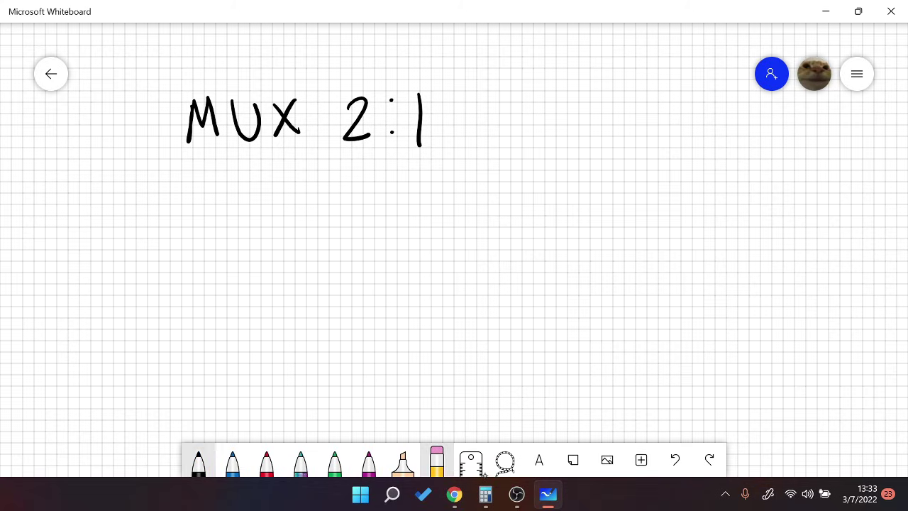
left_click_drag(282, 197, 274, 388)
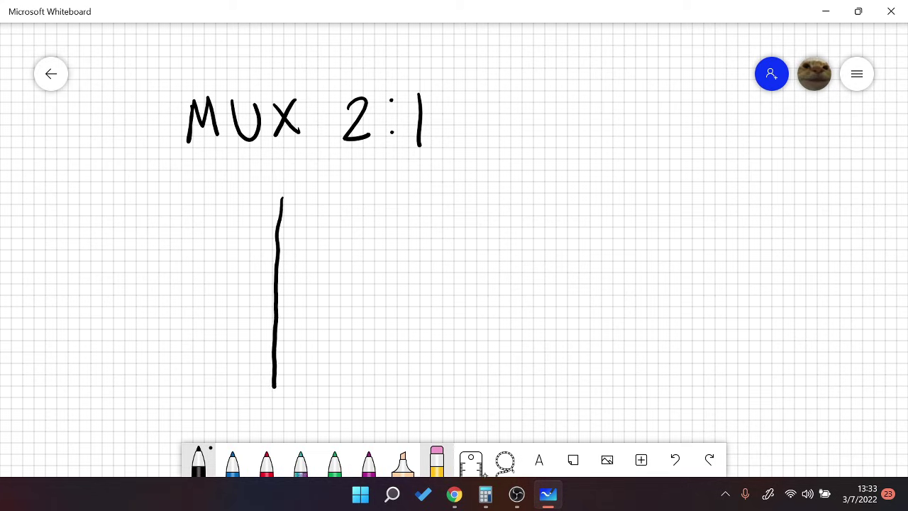
left_click_drag(282, 198, 359, 245)
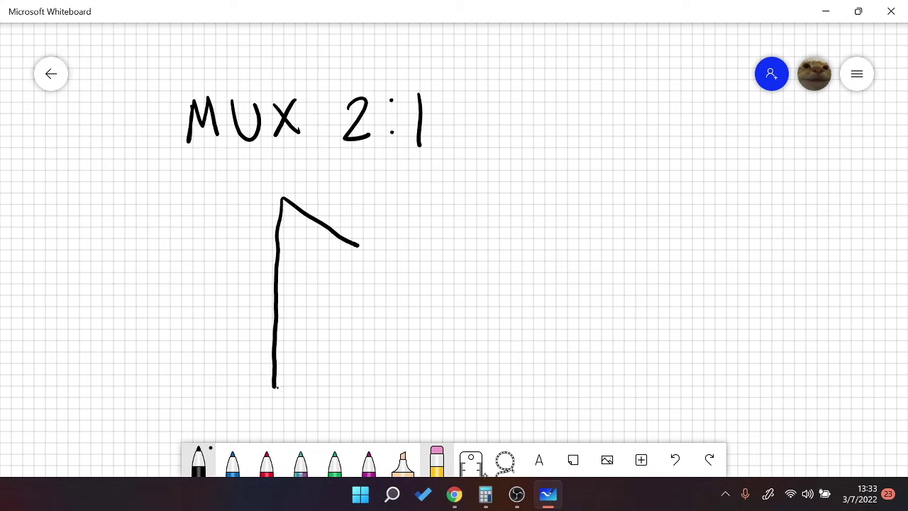
mouse_move(275, 388)
left_mouse_down()
mouse_move(356, 345)
mouse_move(359, 245)
left_mouse_up()
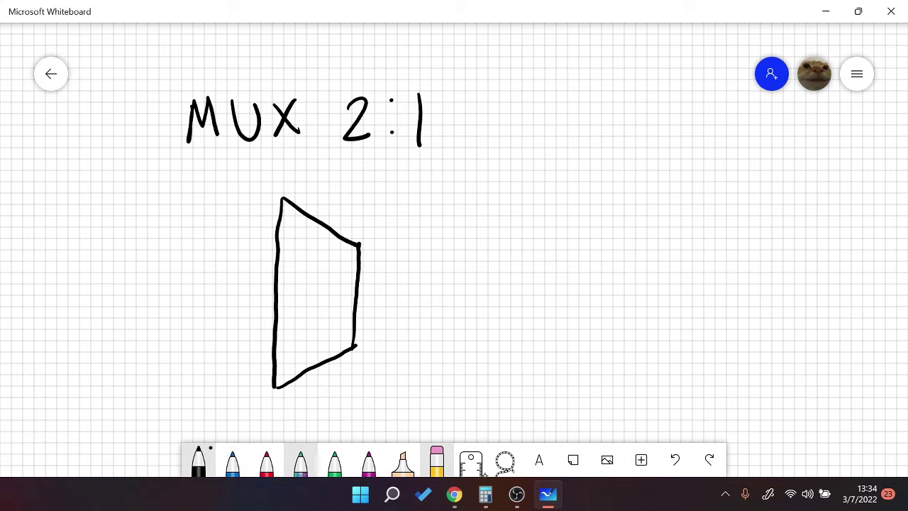
- Replace the 2 in the title with 4 so it reads 'MUX 4:1'
left_click(436, 460)
mouse_move(359, 100)
left_mouse_down()
mouse_move(357, 152)
mouse_move(365, 136)
left_mouse_up()
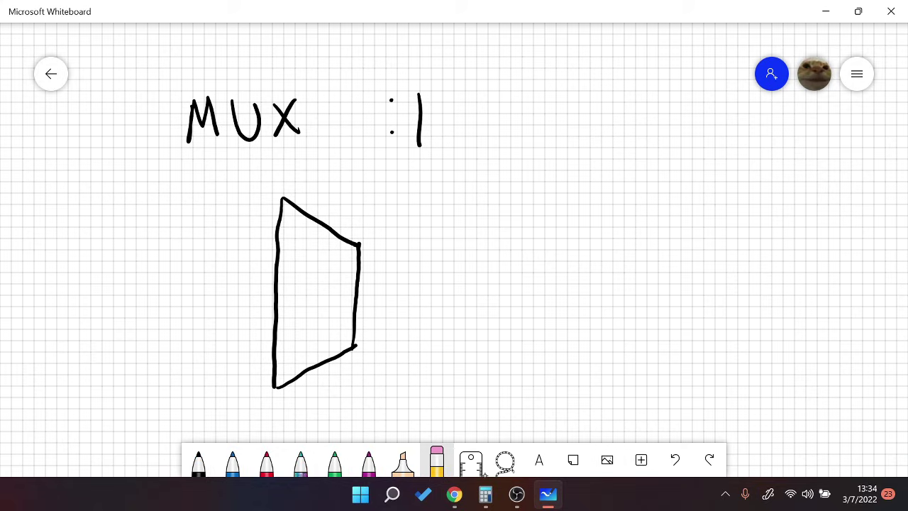
left_click(199, 459)
mouse_move(351, 92)
left_mouse_down()
mouse_move(369, 105)
mouse_move(367, 140)
left_mouse_up()
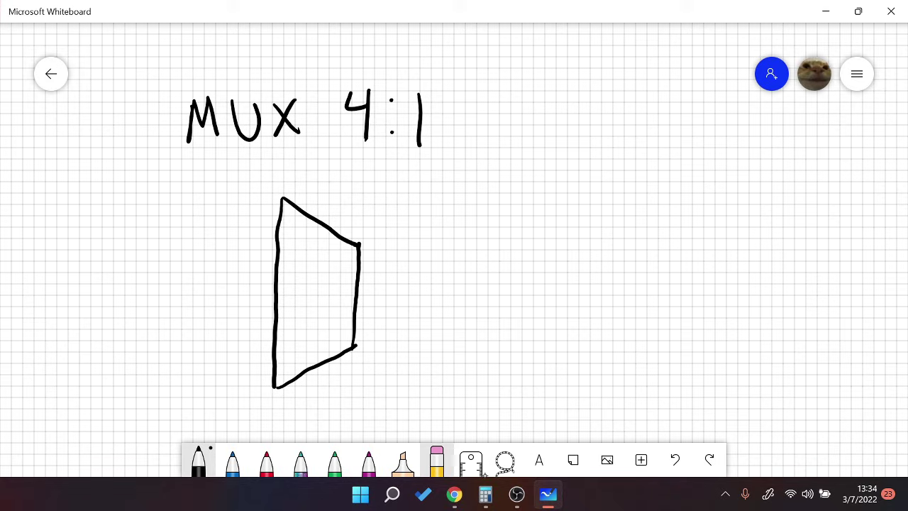
- Draw the mux output line and four input lines
left_click_drag(357, 296, 416, 288)
left_click_drag(204, 216, 280, 213)
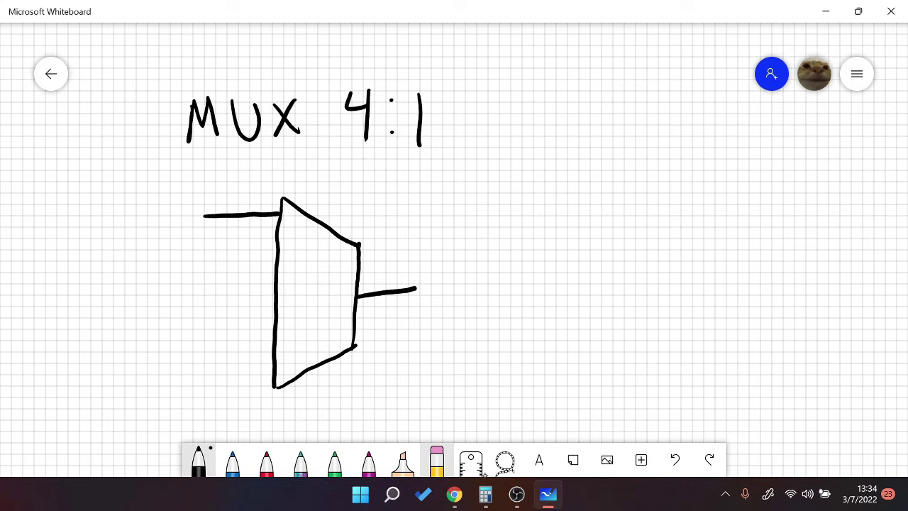
left_click_drag(206, 263, 277, 259)
left_click_drag(210, 314, 280, 314)
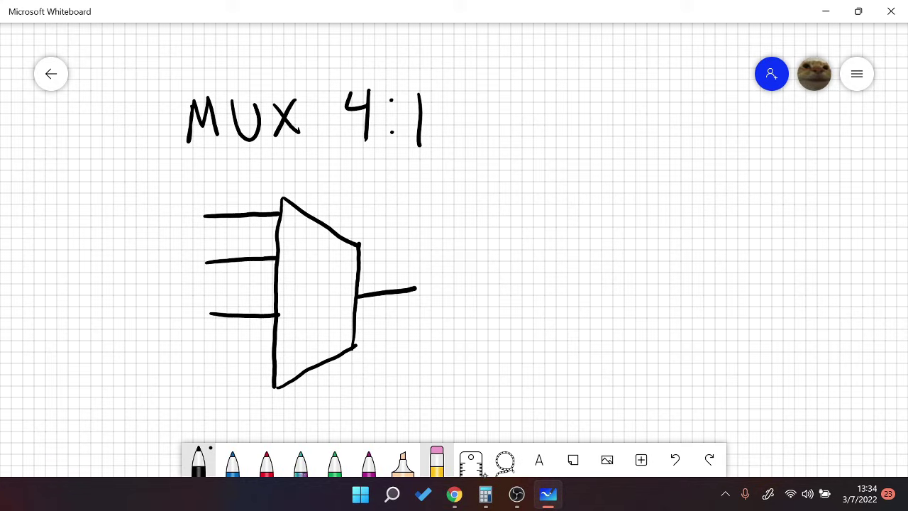
left_click_drag(213, 364, 278, 364)
- Draw two select lines below the mux
left_click_drag(303, 374, 302, 412)
left_click_drag(333, 361, 328, 417)
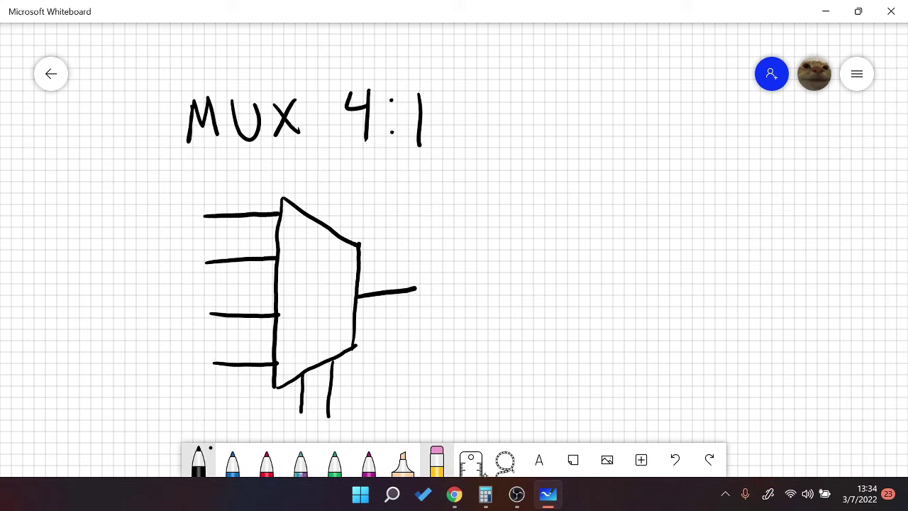
scroll(503, 338, "down", 2)
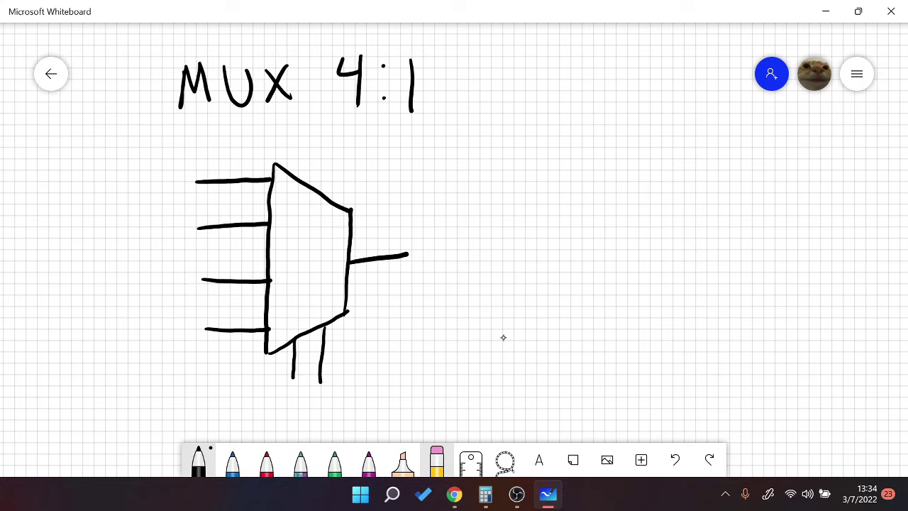
- Number the mux positions 0–3 and label the select lines A and B in red
mouse_move(305, 195)
left_mouse_down()
mouse_move(316, 207)
mouse_move(306, 194)
left_mouse_up()
mouse_move(308, 226)
left_mouse_down()
mouse_move(299, 272)
mouse_move(316, 287)
mouse_move(294, 328)
left_mouse_up()
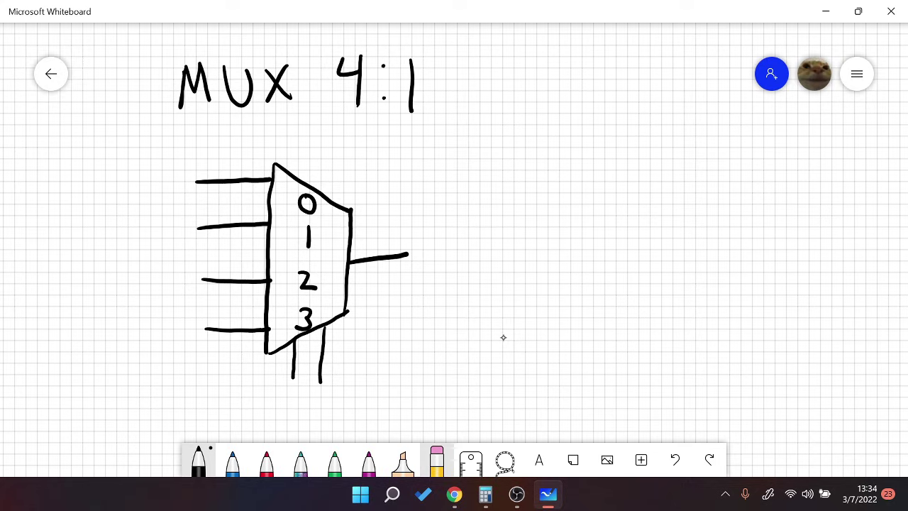
left_click(266, 461)
left_click_drag(280, 418, 299, 417)
left_click_drag(282, 408, 313, 420)
mouse_move(313, 395)
left_mouse_down()
mouse_move(328, 416)
mouse_move(314, 422)
left_mouse_up()
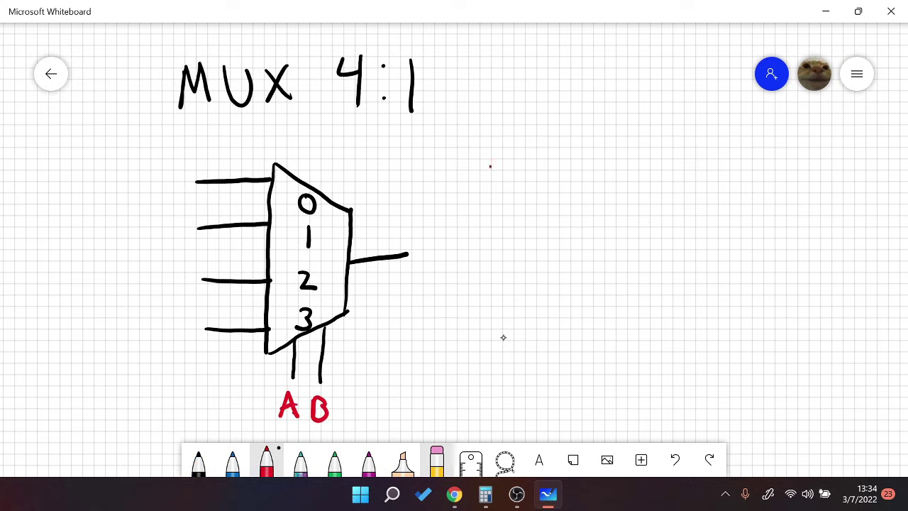
- Write 'AB' in red to the right of the mux
left_click_drag(490, 166, 478, 196)
mouse_move(491, 162)
left_mouse_down()
mouse_move(506, 200)
mouse_move(508, 182)
left_mouse_up()
left_click_drag(518, 170, 518, 200)
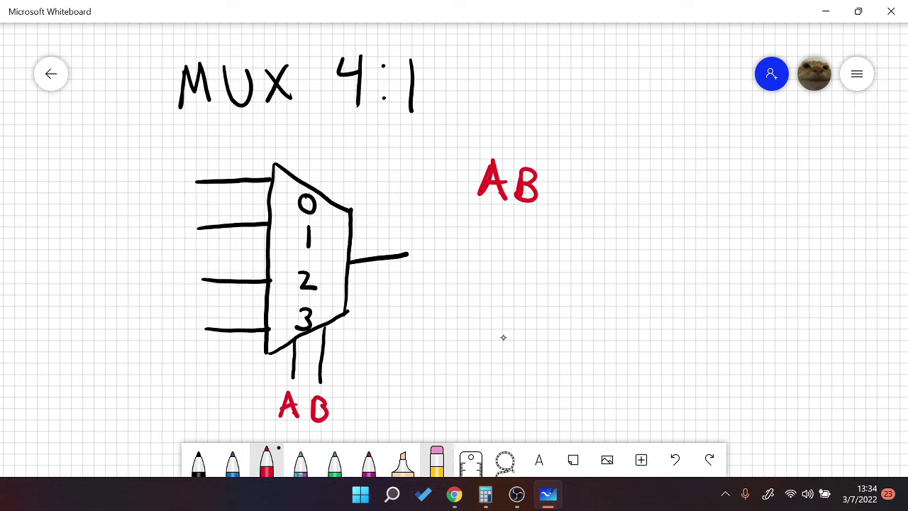
- Label the inputs w, x, y, z in black and write '= 00 = 0' after AB
left_click(199, 461)
mouse_move(147, 168)
left_mouse_down()
mouse_move(151, 178)
mouse_move(180, 164)
left_mouse_up()
mouse_move(159, 217)
left_mouse_down()
mouse_move(176, 237)
mouse_move(155, 241)
mouse_move(166, 277)
left_mouse_up()
mouse_move(174, 264)
left_mouse_down()
mouse_move(162, 347)
mouse_move(183, 348)
mouse_move(179, 336)
left_mouse_up()
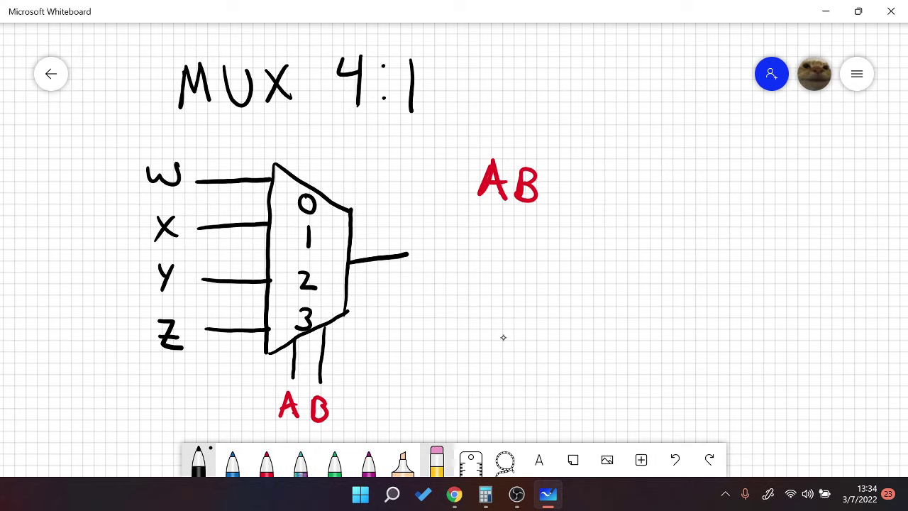
mouse_move(557, 179)
left_mouse_down()
mouse_move(575, 179)
mouse_move(576, 186)
mouse_move(608, 173)
mouse_move(686, 185)
left_mouse_up()
mouse_move(672, 196)
left_mouse_down()
mouse_move(712, 201)
mouse_move(718, 182)
left_mouse_up()
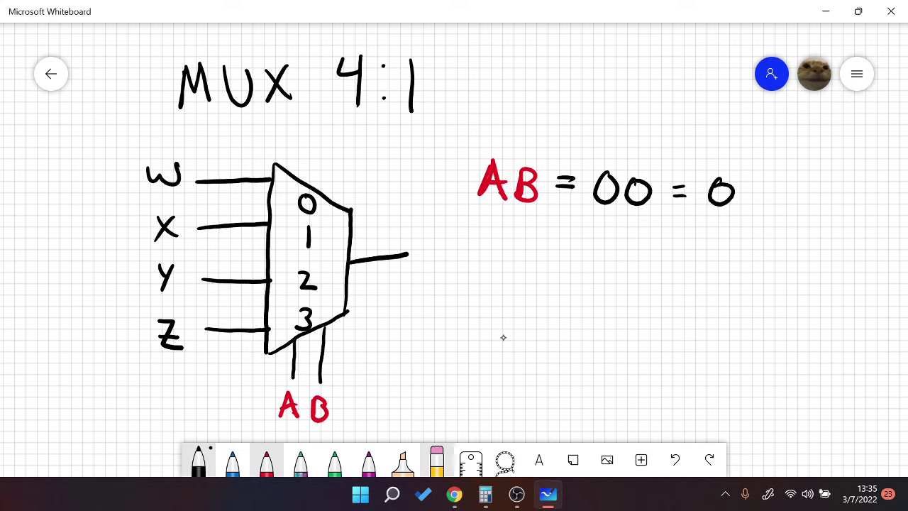
- Circle input 0 in red and write W at the output, then undo it
left_click(266, 461)
mouse_move(323, 186)
left_mouse_down()
mouse_move(301, 224)
mouse_move(314, 183)
left_mouse_up()
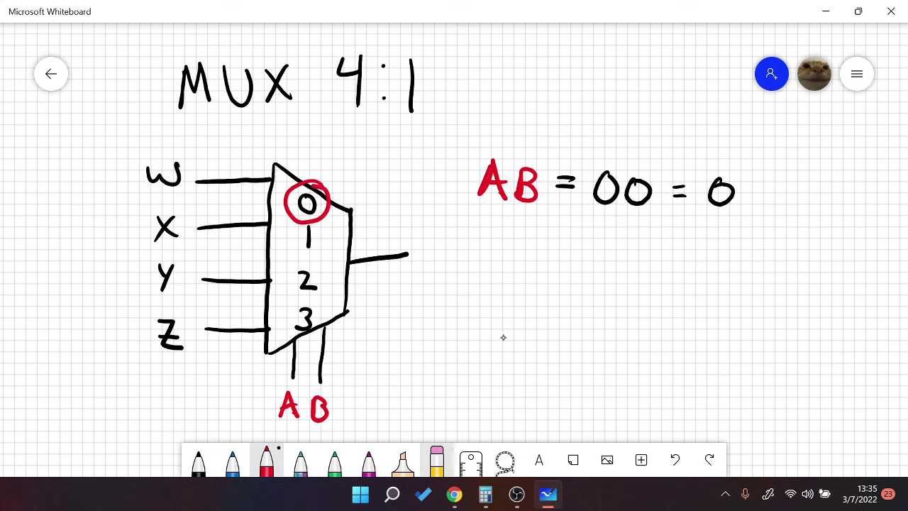
mouse_move(372, 231)
left_mouse_down()
mouse_move(398, 253)
mouse_move(404, 228)
left_mouse_up()
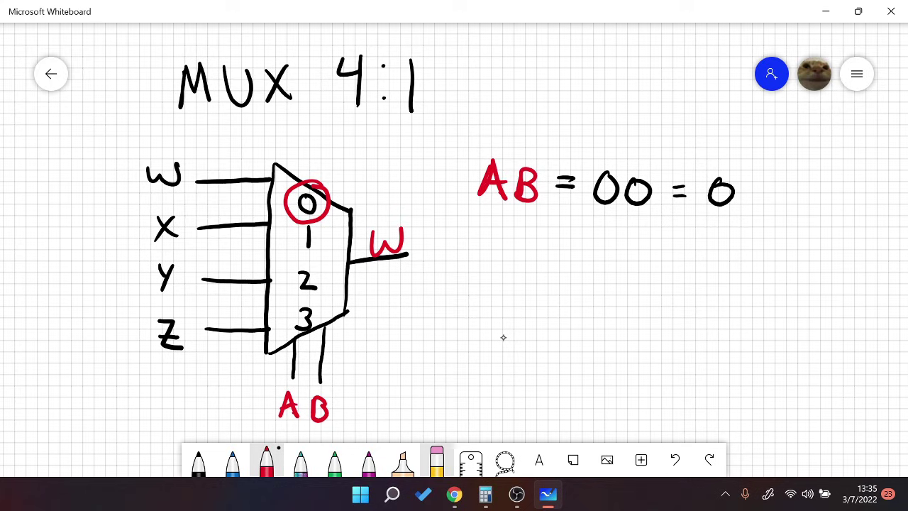
key("ctrl+z")
key("ctrl+z")
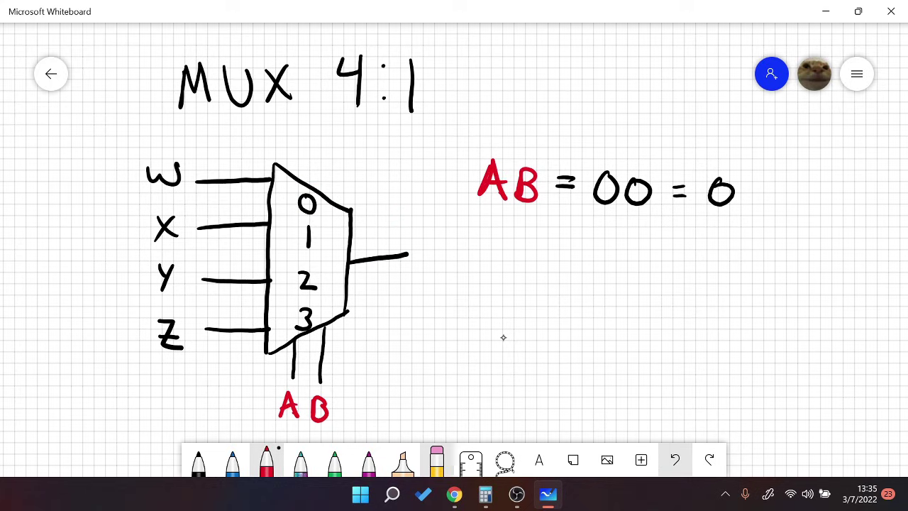
- Replace '00 = 0' after AB with '= 01 = 1'
left_click(436, 460)
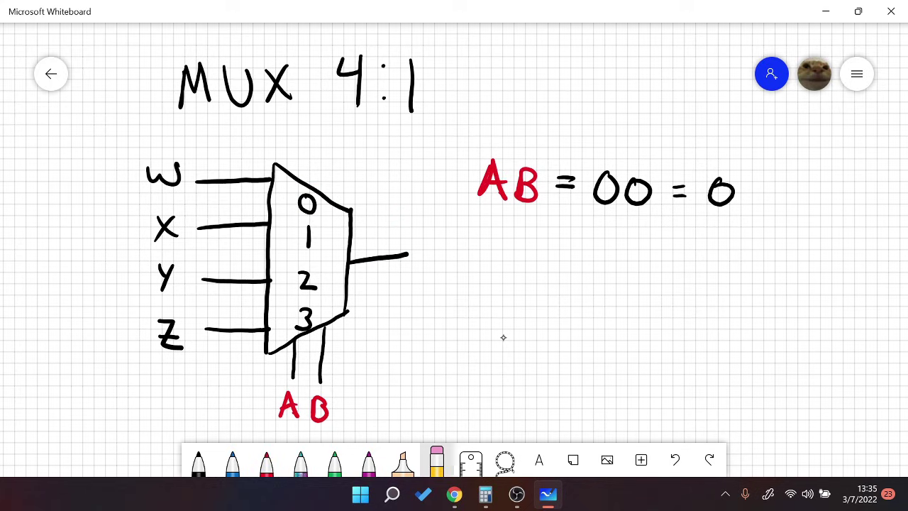
mouse_move(583, 173)
left_mouse_down()
mouse_move(606, 215)
mouse_move(716, 217)
mouse_move(604, 154)
mouse_move(571, 178)
mouse_move(672, 189)
mouse_move(736, 177)
mouse_move(503, 336)
left_mouse_up()
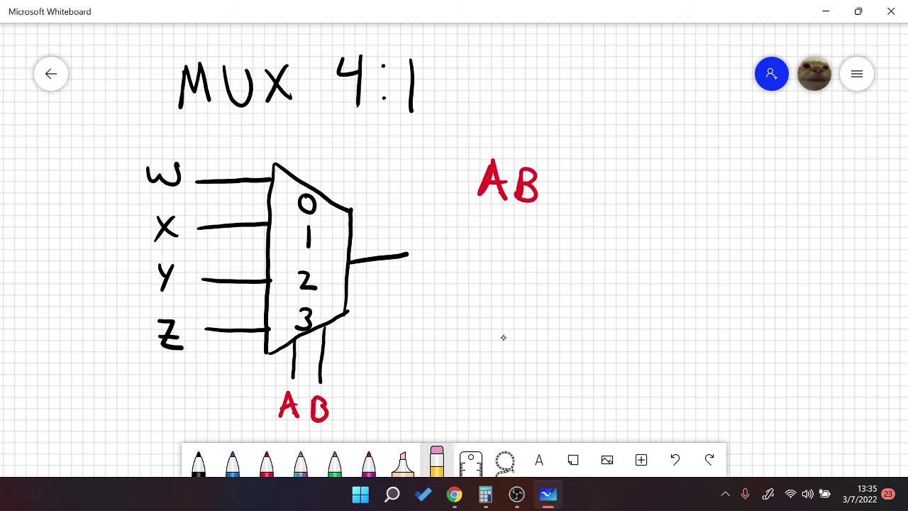
key("Escape")
left_click_drag(564, 185, 580, 184)
mouse_move(564, 193)
left_mouse_down()
mouse_move(609, 180)
mouse_move(636, 203)
mouse_move(689, 184)
left_mouse_up()
mouse_move(675, 192)
left_mouse_down()
mouse_move(691, 190)
mouse_move(710, 210)
left_mouse_up()
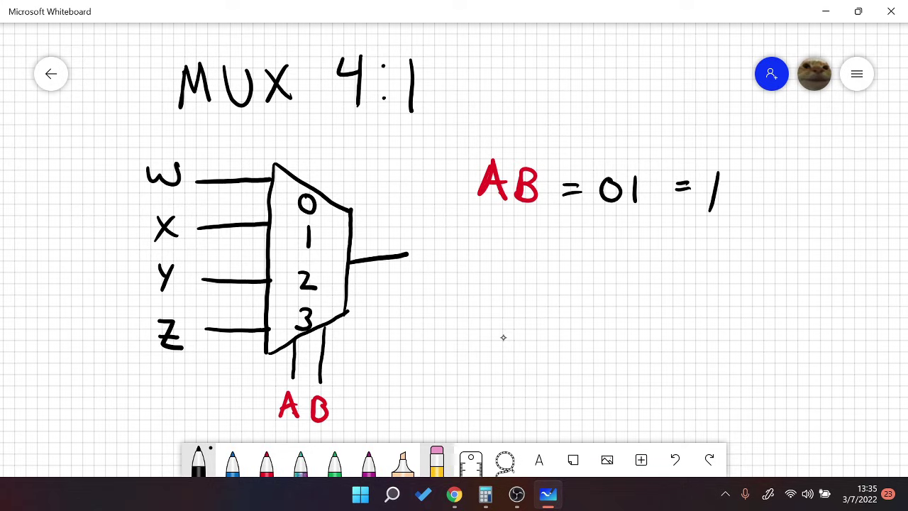
- Circle input 1 in red with X at the output, then undo both
left_click(266, 462)
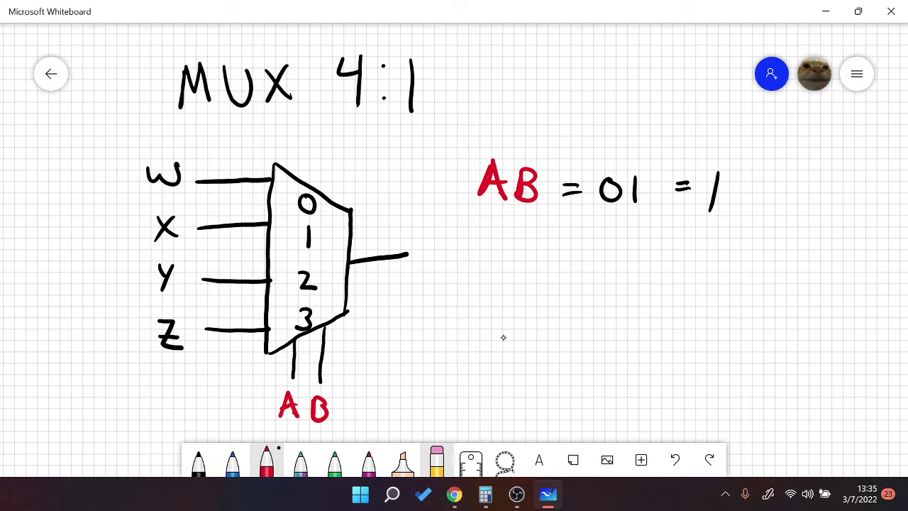
mouse_move(313, 222)
left_mouse_down()
mouse_move(301, 249)
mouse_move(314, 221)
left_mouse_up()
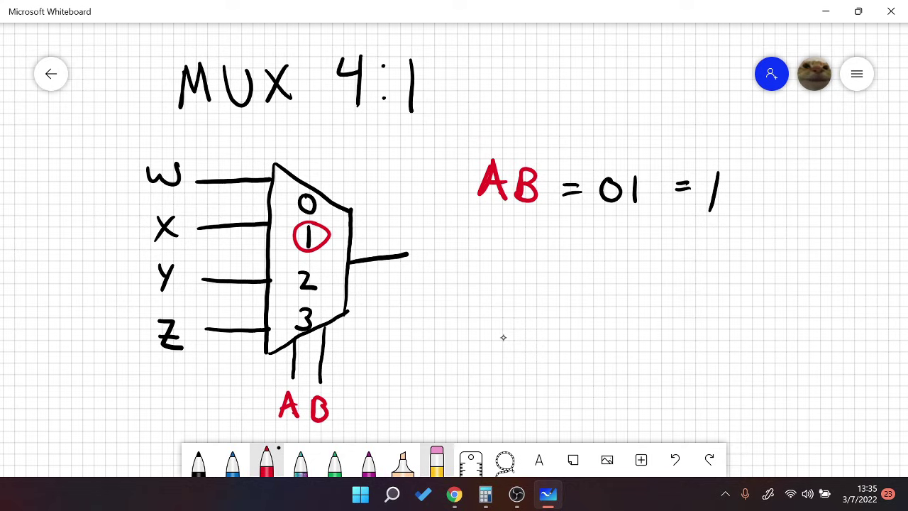
left_click_drag(373, 232, 389, 253)
left_click_drag(389, 231, 365, 254)
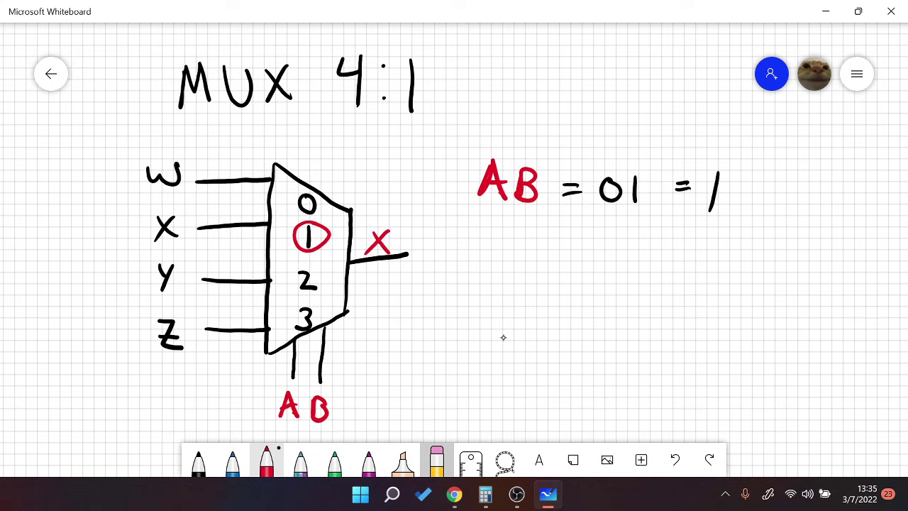
left_click(675, 460)
left_click(675, 460)
left_click(675, 460)
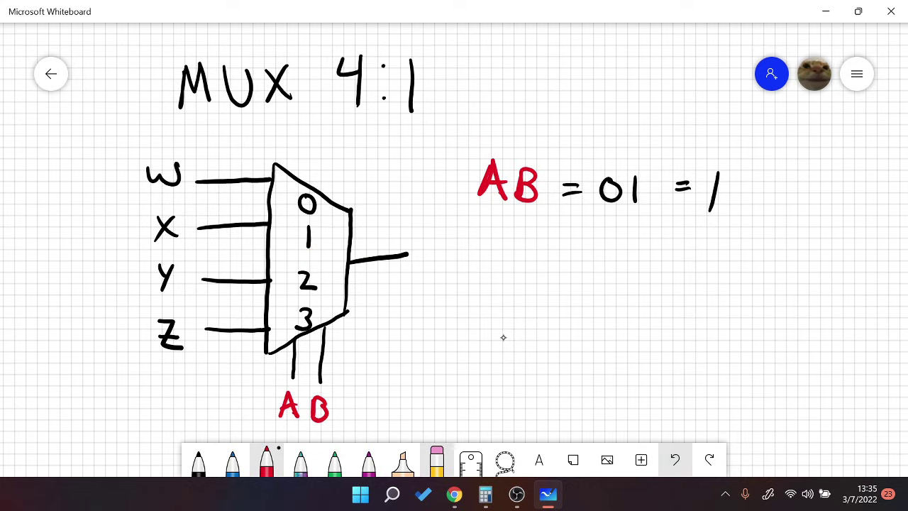
left_click(438, 462)
- Erase the 01 value and start writing AB = 10 = 2, undoing a stray stroke
left_click_drag(636, 183, 638, 189)
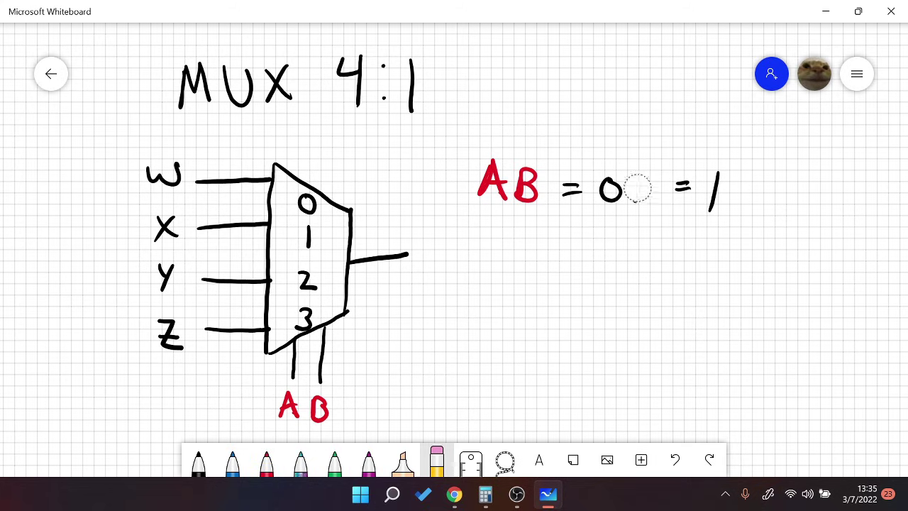
left_click_drag(715, 173, 714, 187)
left_click_drag(609, 183, 611, 200)
mouse_move(632, 182)
left_mouse_down()
mouse_move(623, 195)
mouse_move(633, 182)
left_mouse_up()
left_click_drag(703, 176, 721, 195)
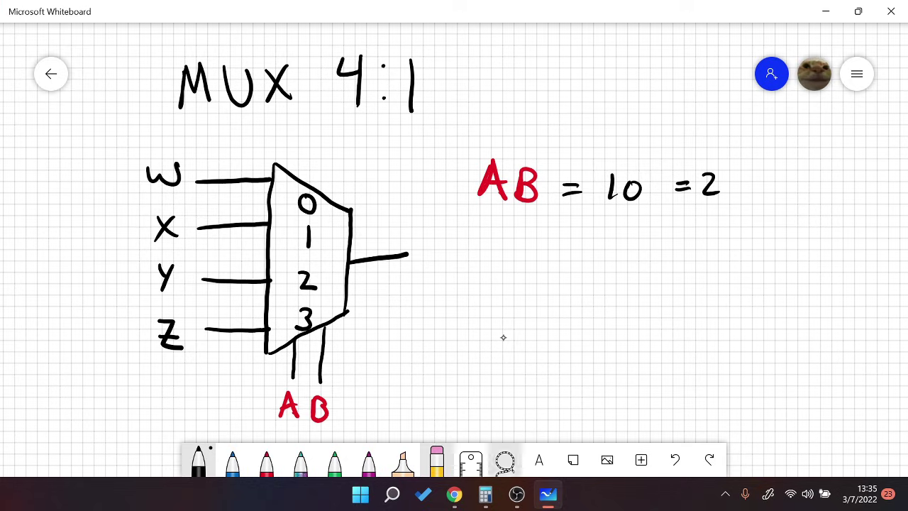
key("ctrl+z")
key("ctrl+z")
- Correct the example to AB = 10 with its result, then erase the whole AB equation
left_click_drag(634, 175, 631, 203)
mouse_move(708, 179)
left_mouse_down()
mouse_move(728, 188)
mouse_move(729, 208)
left_mouse_up()
left_click_drag(707, 196, 725, 192)
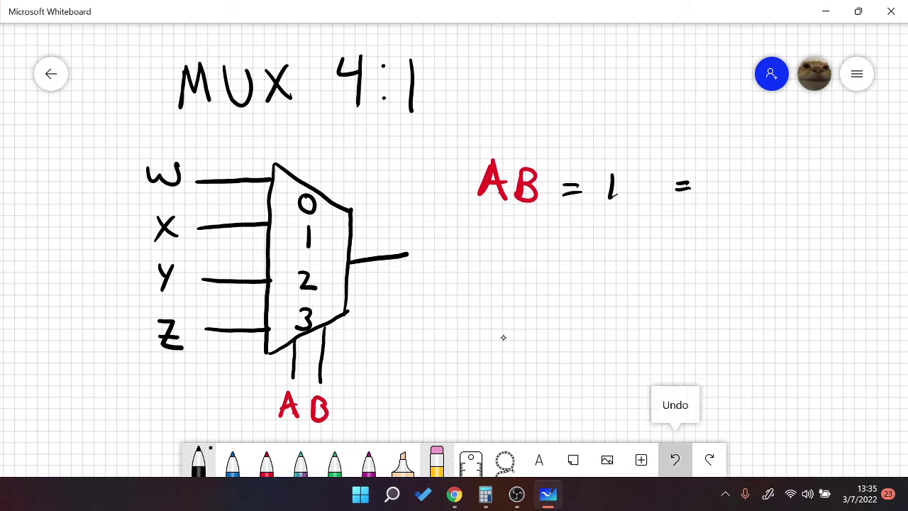
left_click(675, 460)
left_click_drag(612, 177, 611, 178)
left_click_drag(718, 172, 711, 210)
left_click(436, 460)
mouse_move(493, 181)
left_mouse_down()
mouse_move(523, 182)
mouse_move(517, 152)
mouse_move(603, 194)
mouse_move(738, 185)
left_mouse_up()
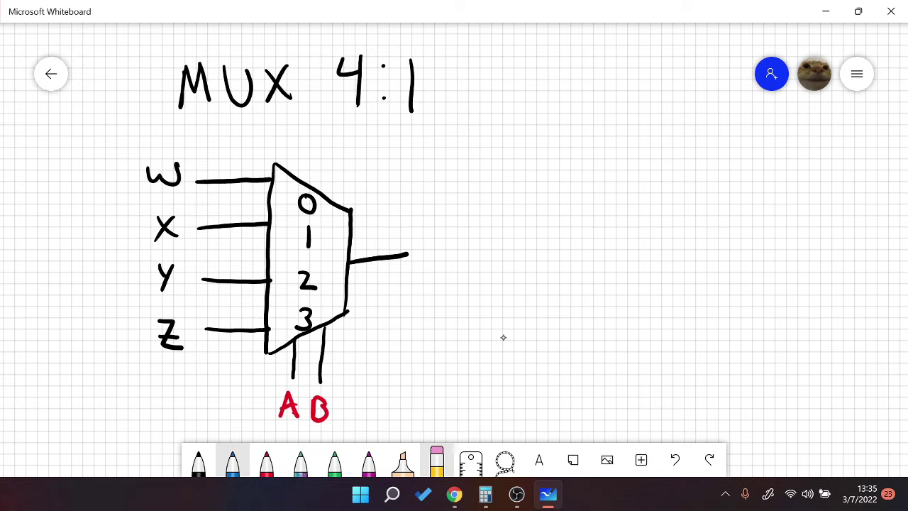
- Erase the W–Z input labels and draw a tall vertical line for a new mux
left_click(437, 460)
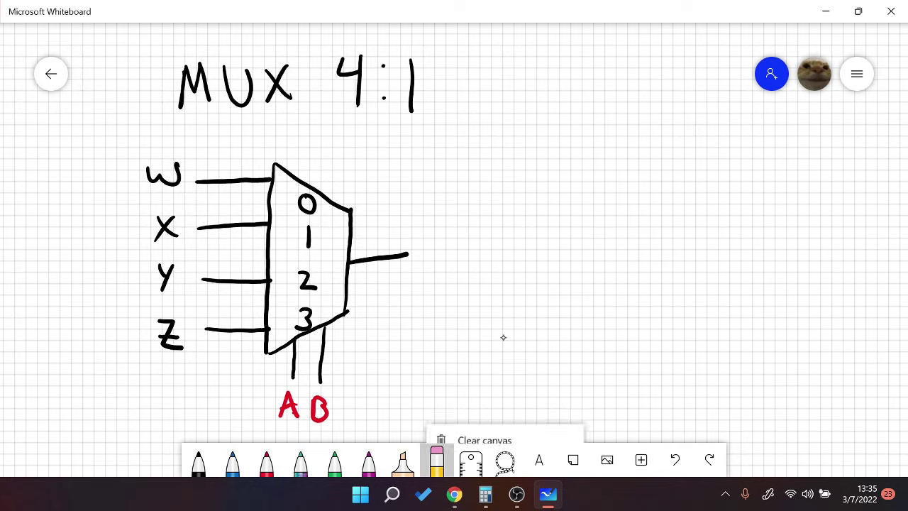
mouse_move(150, 170)
left_mouse_down()
mouse_move(170, 353)
mouse_move(193, 186)
mouse_move(283, 182)
mouse_move(405, 249)
mouse_move(271, 198)
mouse_move(262, 369)
mouse_move(300, 364)
mouse_move(281, 407)
mouse_move(317, 379)
mouse_move(348, 267)
mouse_move(310, 296)
mouse_move(276, 221)
mouse_move(190, 238)
mouse_move(249, 286)
mouse_move(234, 328)
left_mouse_up()
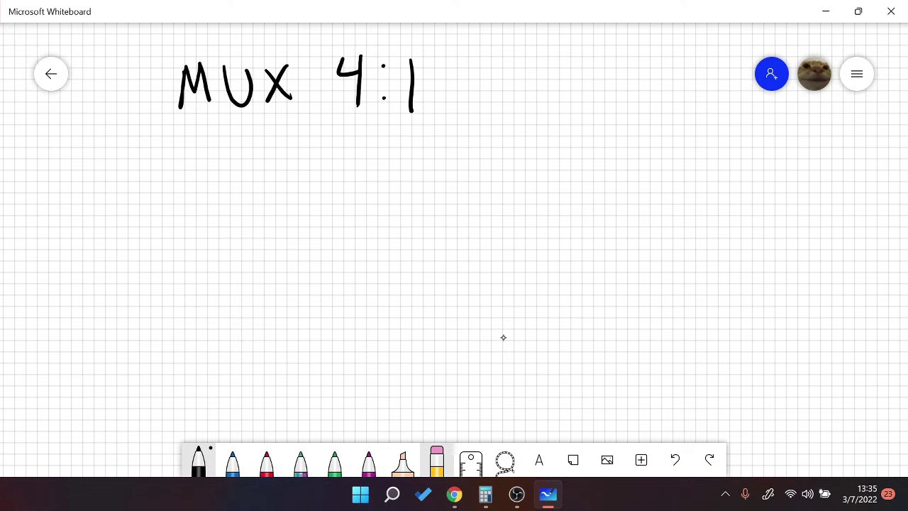
left_click_drag(303, 153, 297, 394)
- Complete the tall mux outline and number its inputs 0–7, redrawing the 7
left_click_drag(304, 153, 326, 173)
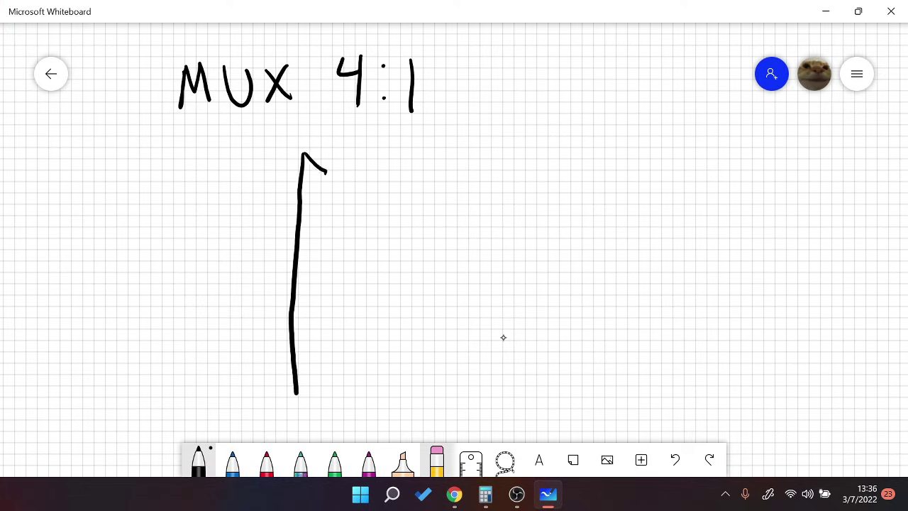
mouse_move(297, 393)
left_mouse_down()
mouse_move(342, 368)
mouse_move(351, 234)
mouse_move(348, 179)
mouse_move(305, 152)
mouse_move(343, 181)
mouse_move(322, 183)
mouse_move(324, 290)
left_mouse_up()
mouse_move(323, 281)
left_mouse_down()
mouse_move(313, 317)
mouse_move(318, 356)
left_mouse_up()
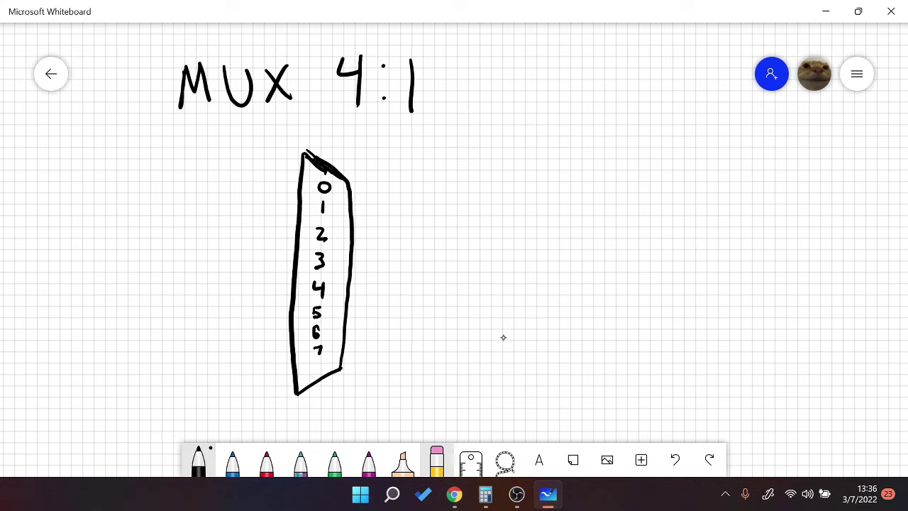
left_click(675, 460)
left_click_drag(313, 353, 324, 352)
left_click_drag(324, 352, 320, 370)
- Draw the output line and change the title to 'MUX 8:1'
left_click_drag(352, 267, 424, 268)
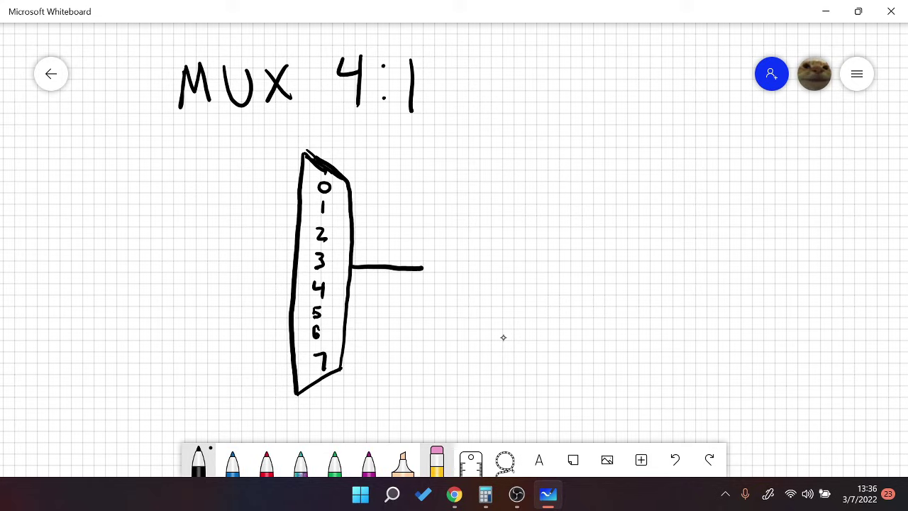
left_click(437, 460)
mouse_move(349, 57)
left_mouse_down()
mouse_move(345, 92)
mouse_move(358, 108)
left_mouse_up()
left_click(198, 461)
left_click_drag(352, 59, 345, 80)
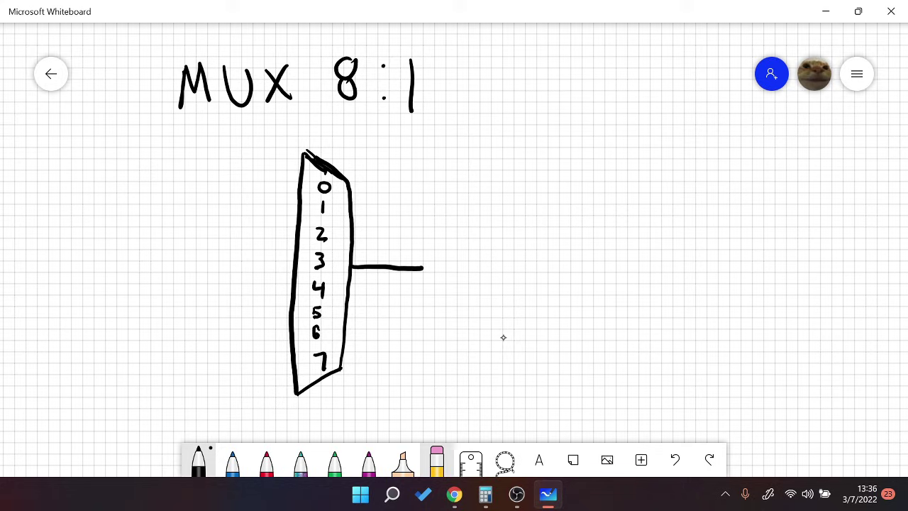
- Draw the eight input lines for inputs 7 through 0
left_click_drag(259, 366, 291, 366)
mouse_move(259, 330)
left_mouse_down()
mouse_move(288, 329)
mouse_move(291, 307)
left_mouse_up()
left_click_drag(267, 277, 292, 280)
left_click_drag(270, 250, 293, 256)
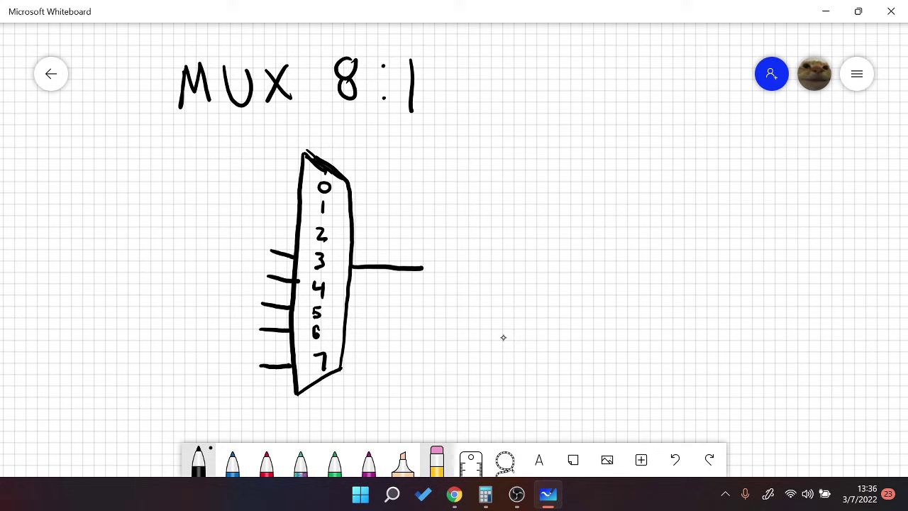
left_click_drag(268, 228, 296, 234)
left_click_drag(266, 206, 298, 206)
left_click_drag(266, 181, 300, 182)
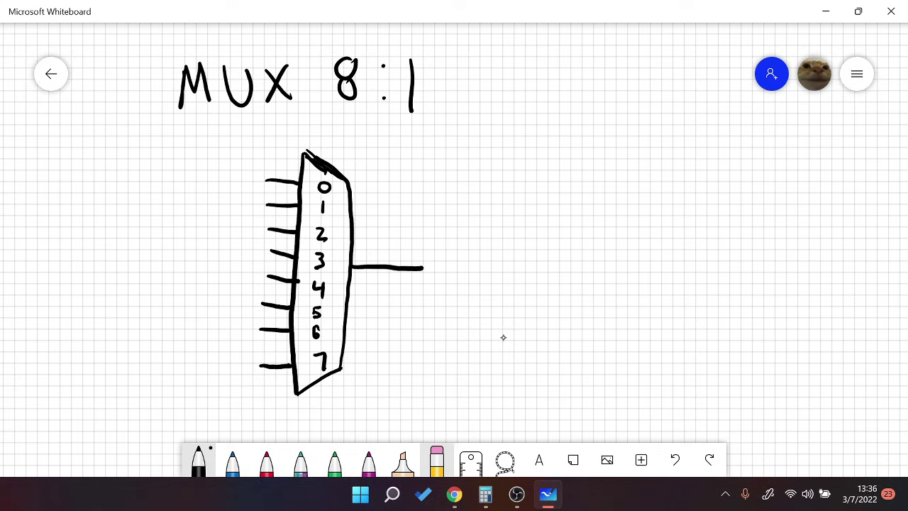
- Draw three select lines below the mux
scroll(509, 313, "down", 1)
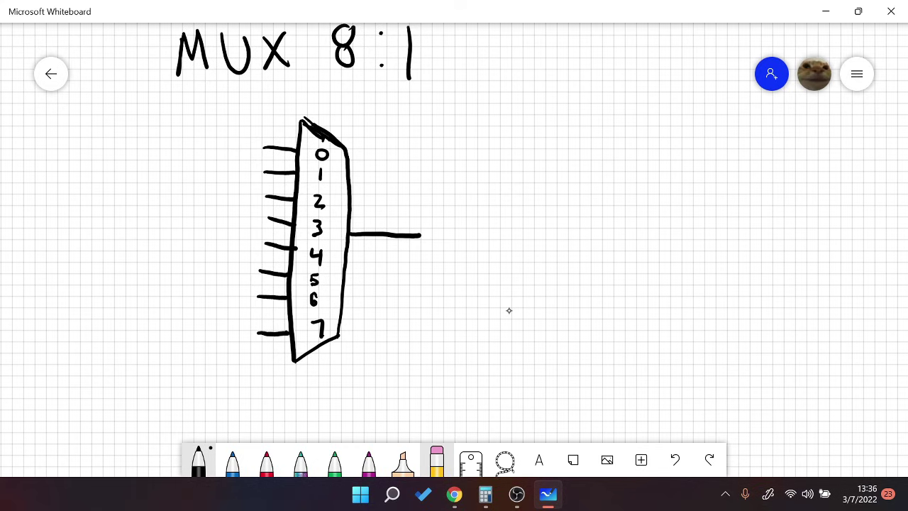
left_click_drag(303, 359, 302, 399)
left_click_drag(320, 348, 320, 396)
left_click_drag(335, 340, 335, 398)
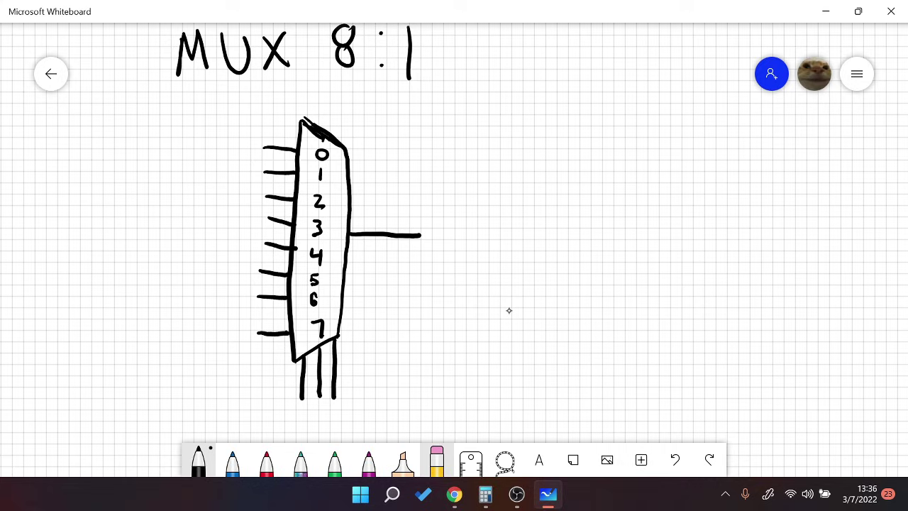
mouse_move(556, 132)
left_mouse_down()
mouse_move(550, 183)
mouse_move(566, 183)
mouse_move(576, 160)
left_mouse_up()
left_click_drag(600, 160, 578, 210)
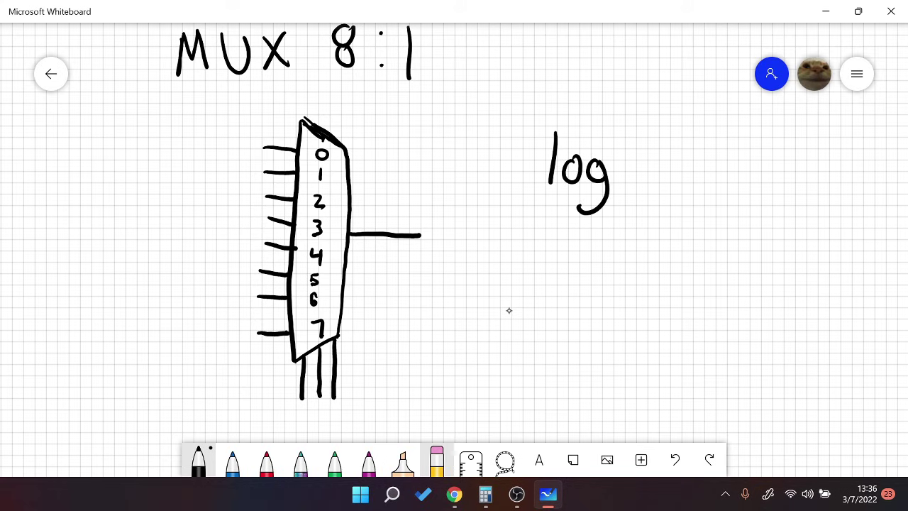
left_click_drag(631, 131, 615, 193)
left_click(674, 460)
left_click_drag(615, 178, 633, 198)
left_click_drag(660, 127, 652, 193)
left_click_drag(669, 147, 661, 181)
mouse_move(684, 146)
left_mouse_down()
mouse_move(677, 177)
mouse_move(679, 156)
left_mouse_up()
mouse_move(661, 169)
left_mouse_down()
mouse_move(682, 158)
mouse_move(683, 170)
mouse_move(723, 179)
left_mouse_up()
mouse_move(724, 170)
left_mouse_down()
mouse_move(752, 180)
mouse_move(770, 167)
mouse_move(785, 192)
left_mouse_up()
left_click_drag(781, 178, 807, 169)
mouse_move(808, 164)
left_mouse_down()
mouse_move(811, 183)
mouse_move(816, 171)
left_mouse_up()
left_click_drag(820, 171, 813, 183)
left_click_drag(826, 143, 828, 190)
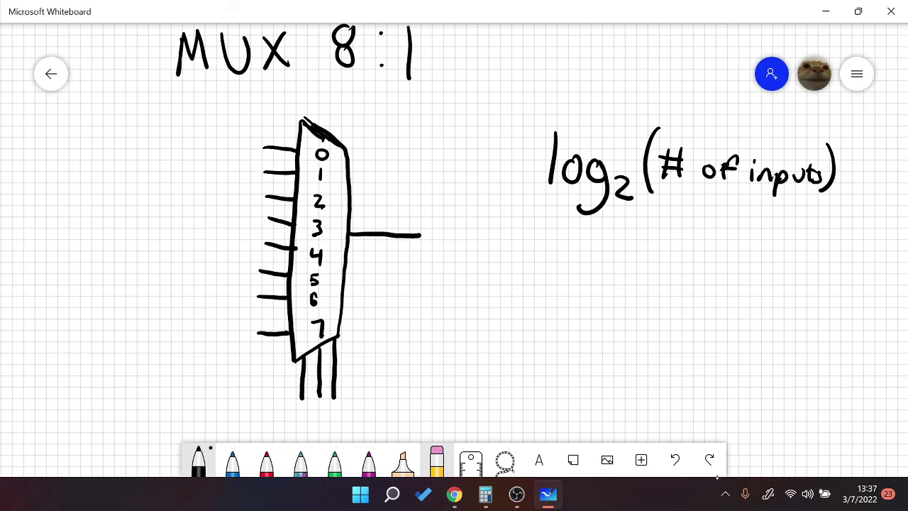
left_click_drag(712, 308, 594, 310)
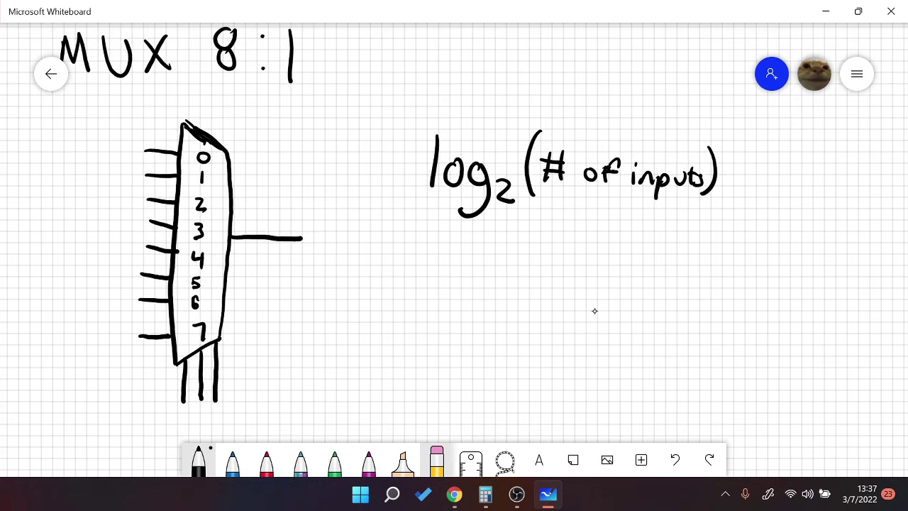
left_click_drag(726, 174, 764, 192)
mouse_move(782, 163)
left_mouse_down()
mouse_move(777, 186)
mouse_move(783, 173)
left_mouse_up()
left_click_drag(762, 182, 845, 191)
left_click_drag(848, 185, 867, 193)
left_click_drag(875, 172, 877, 191)
mouse_move(868, 181)
left_mouse_down()
mouse_move(883, 177)
mouse_move(883, 191)
left_mouse_up()
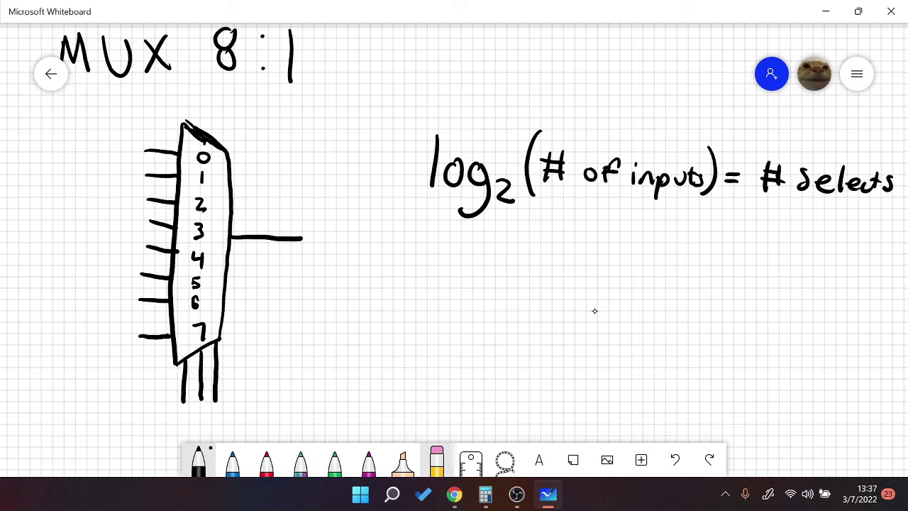
mouse_move(485, 254)
left_mouse_down()
mouse_move(485, 290)
mouse_move(504, 273)
mouse_move(517, 306)
mouse_move(553, 302)
left_mouse_up()
mouse_move(575, 254)
left_mouse_down()
mouse_move(568, 294)
mouse_move(591, 269)
mouse_move(601, 295)
mouse_move(652, 272)
left_mouse_up()
mouse_move(633, 287)
left_mouse_down()
mouse_move(698, 289)
mouse_move(678, 296)
left_mouse_up()
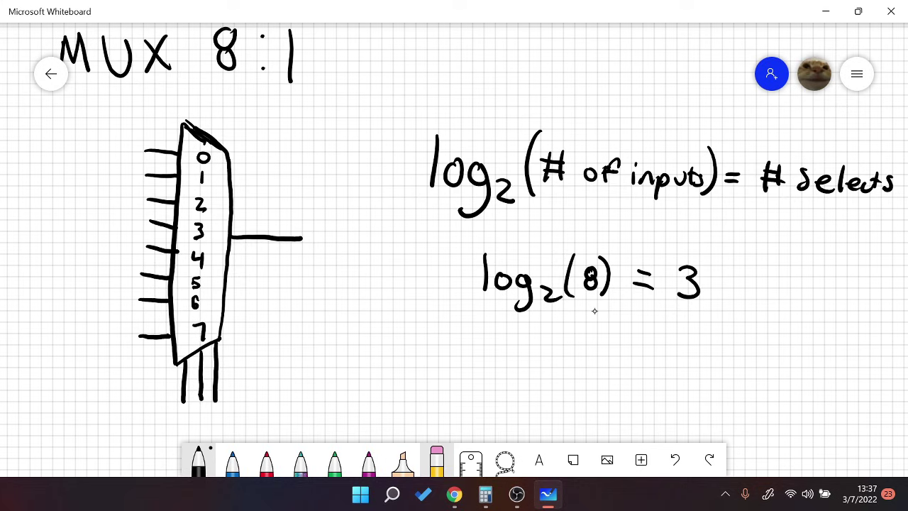
left_click_drag(480, 336, 479, 364)
mouse_move(502, 349)
left_mouse_down()
mouse_move(495, 360)
mouse_move(502, 349)
left_mouse_up()
left_click_drag(525, 353, 514, 380)
left_click_drag(538, 366, 557, 382)
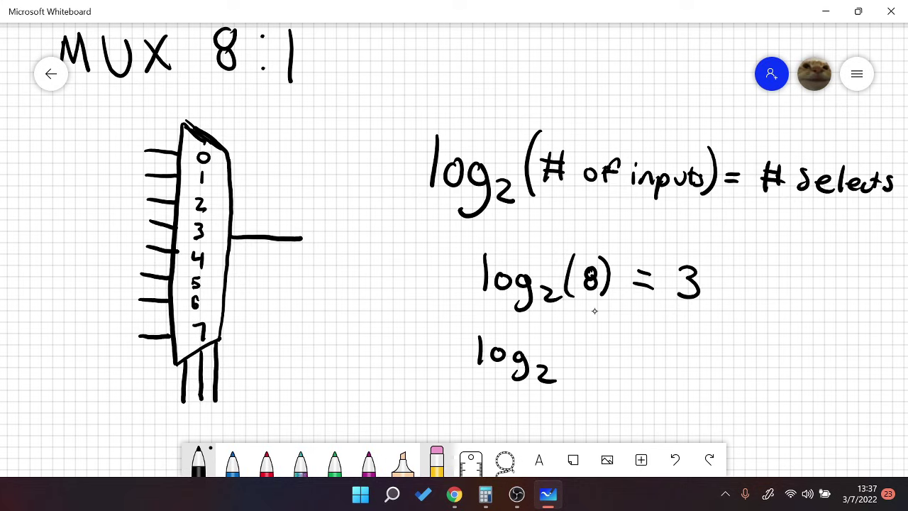
mouse_move(590, 339)
left_mouse_down()
mouse_move(580, 372)
mouse_move(603, 371)
mouse_move(620, 344)
mouse_move(609, 373)
mouse_move(608, 362)
mouse_move(646, 354)
left_mouse_up()
mouse_move(626, 338)
left_mouse_down()
mouse_move(625, 371)
mouse_move(688, 363)
left_mouse_up()
left_click_drag(685, 347, 686, 383)
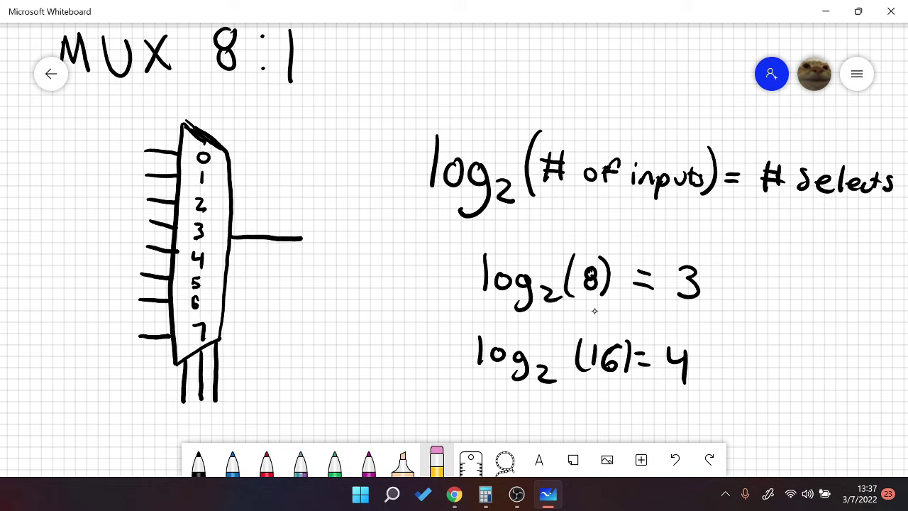
mouse_move(484, 262)
left_mouse_down()
mouse_move(665, 280)
mouse_move(598, 248)
mouse_move(484, 335)
mouse_move(637, 286)
mouse_move(580, 369)
mouse_move(706, 369)
left_mouse_up()
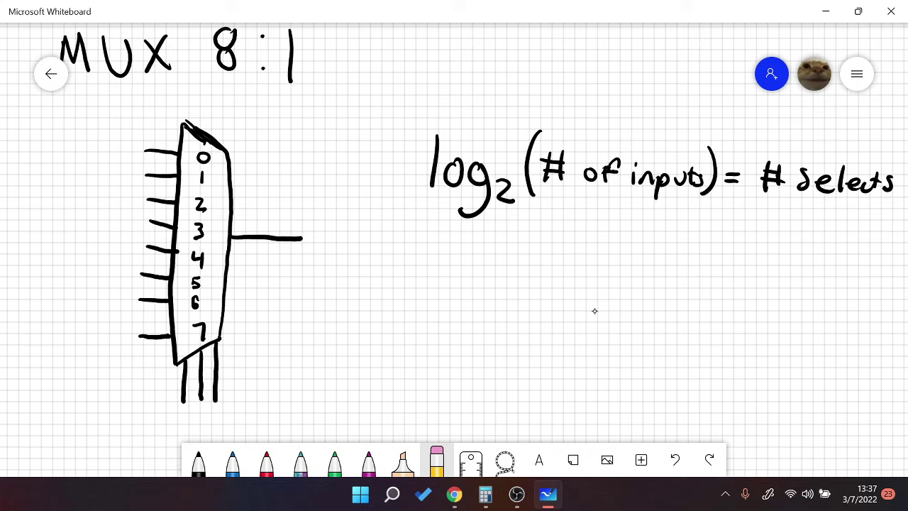
mouse_move(454, 142)
left_mouse_down()
mouse_move(450, 168)
mouse_move(790, 187)
mouse_move(855, 206)
left_mouse_up()
scroll(552, 310, "left", 5)
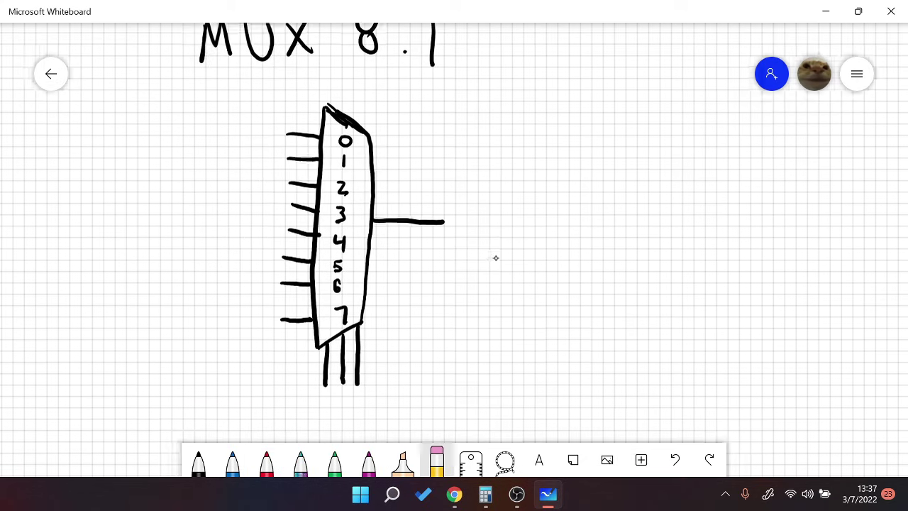
- In red ink, write A B C under the mux select lines
scroll(501, 276, "down", 3)
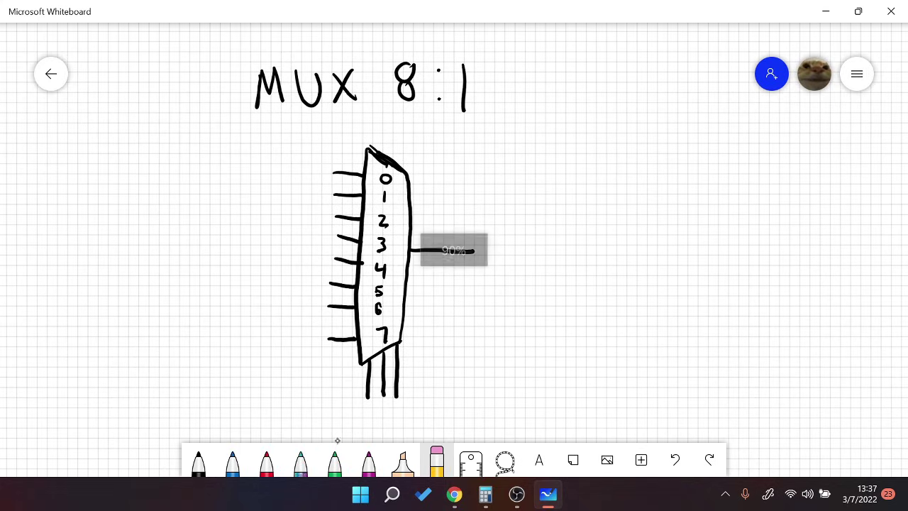
left_click(278, 463)
scroll(577, 316, "down", 2)
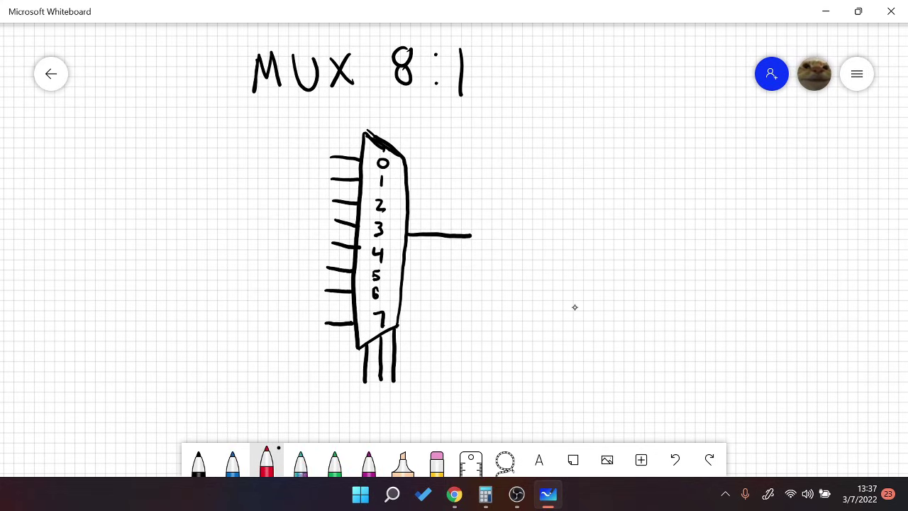
mouse_move(346, 413)
left_mouse_down()
mouse_move(353, 395)
mouse_move(361, 413)
left_mouse_up()
left_click_drag(349, 406, 404, 415)
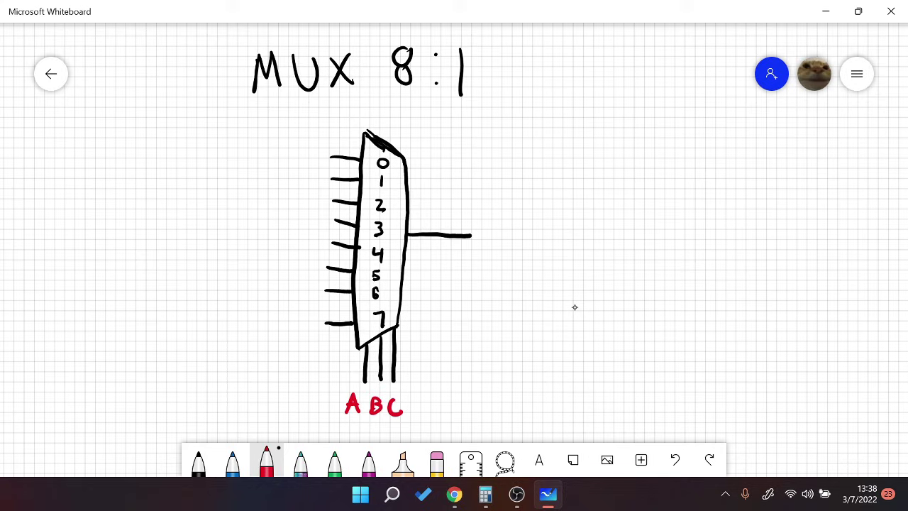
- Label the mux inputs W, X, Y and Z in pairs from top to bottom
left_click_drag(302, 150, 322, 149)
mouse_move(300, 177)
left_mouse_down()
mouse_move(310, 187)
mouse_move(321, 176)
mouse_move(316, 214)
left_mouse_up()
mouse_move(315, 202)
left_mouse_down()
mouse_move(303, 213)
mouse_move(316, 229)
mouse_move(305, 230)
mouse_move(308, 270)
left_mouse_up()
mouse_move(312, 263)
left_mouse_down()
mouse_move(300, 328)
mouse_move(314, 327)
left_mouse_up()
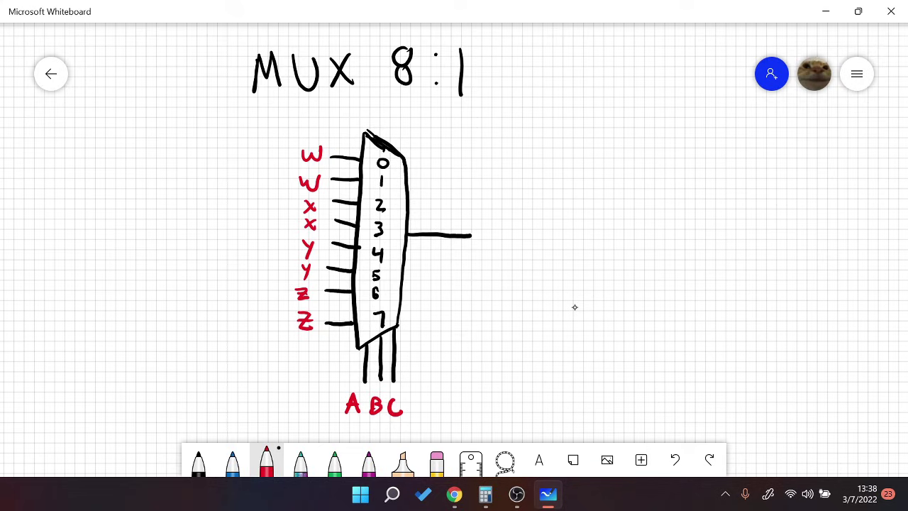
- Try an ABC = 100 example, circling input 4 and marking output y, then undo it
mouse_move(541, 175)
left_mouse_down()
mouse_move(572, 176)
mouse_move(562, 152)
left_mouse_up()
left_click_drag(579, 148, 582, 176)
mouse_move(615, 152)
left_mouse_down()
mouse_move(635, 170)
mouse_move(677, 161)
left_mouse_up()
left_click_drag(653, 176, 675, 174)
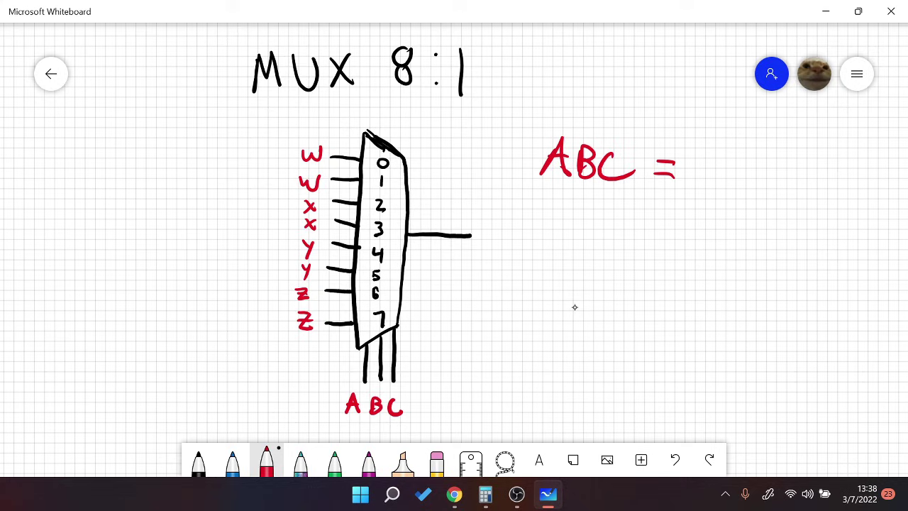
mouse_move(706, 152)
left_mouse_down()
mouse_move(706, 183)
mouse_move(731, 158)
left_mouse_up()
mouse_move(760, 161)
left_mouse_down()
mouse_move(754, 183)
mouse_move(761, 162)
left_mouse_up()
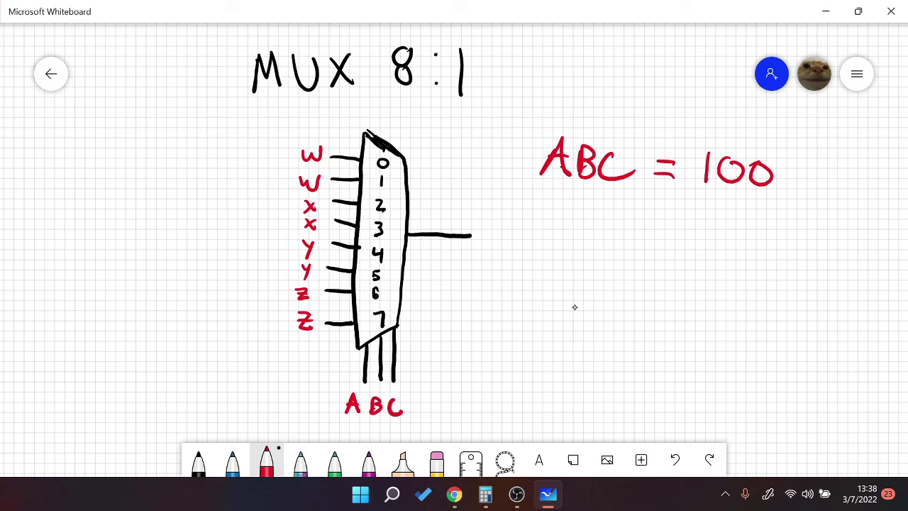
left_click_drag(378, 243, 375, 245)
left_click_drag(446, 207, 451, 221)
left_click_drag(462, 206, 441, 238)
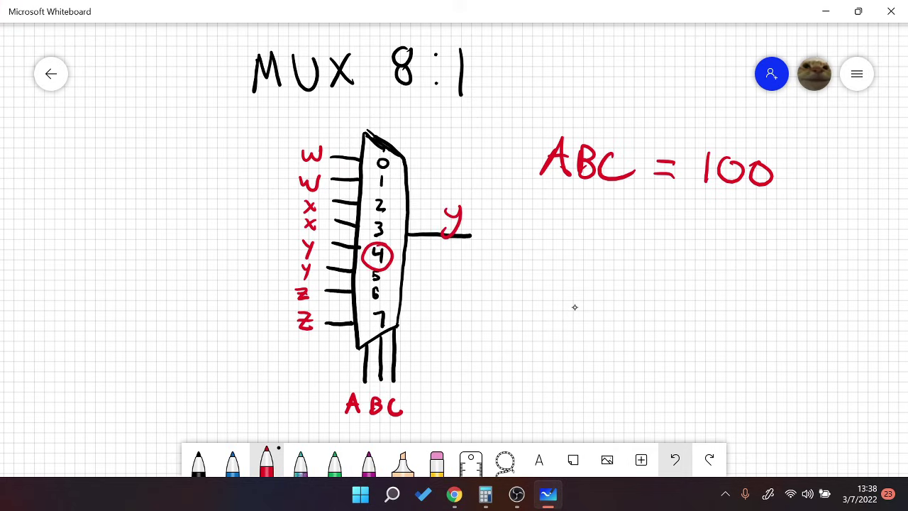
key("ctrl+z")
key("ctrl+z")
key("ctrl+z")
key("ctrl+z")
key("ctrl+z")
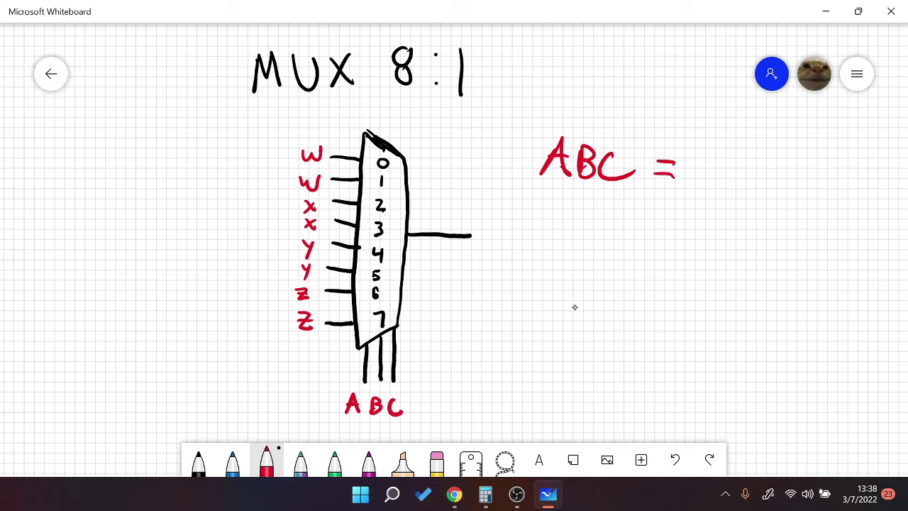
- Change the example to ABC = 101, circle input 5 and mark output y
mouse_move(701, 156)
left_mouse_down()
mouse_move(700, 183)
mouse_move(727, 162)
left_mouse_up()
left_click_drag(749, 162, 751, 196)
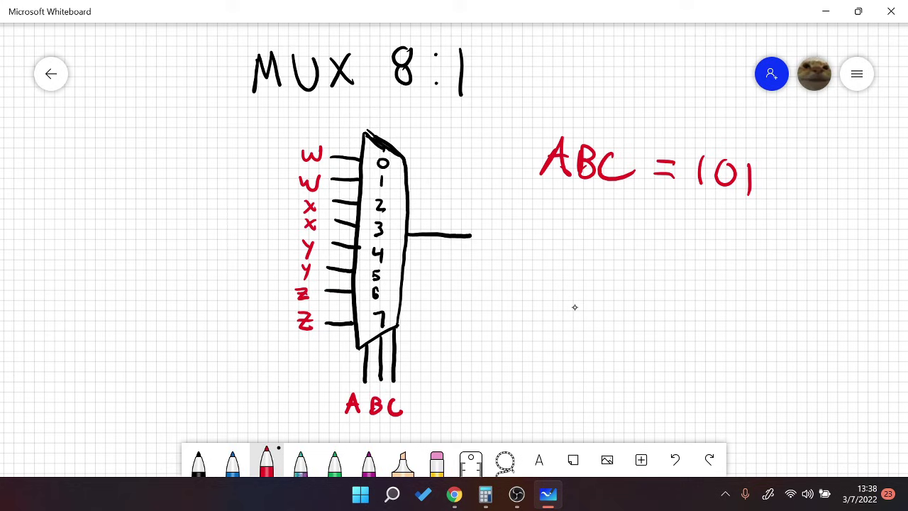
left_click_drag(377, 262, 378, 264)
left_click_drag(455, 215, 438, 246)
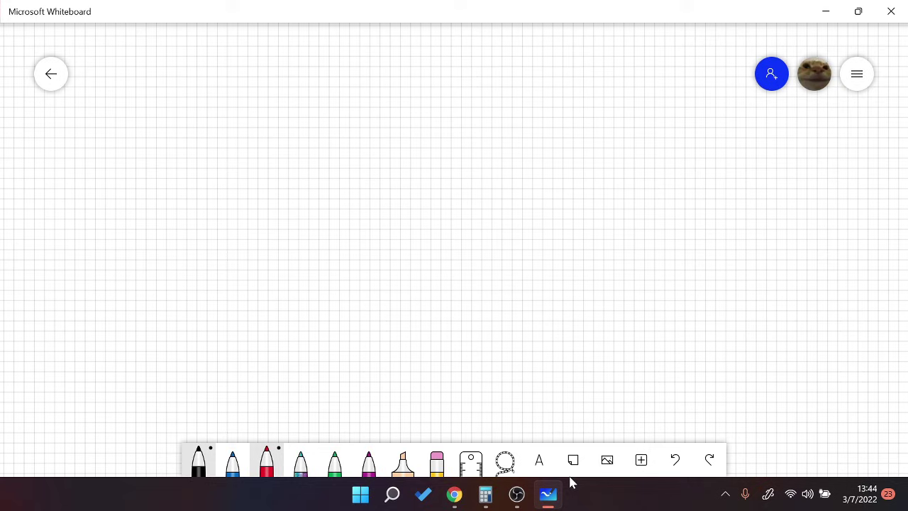
- Draw the decoder box, write 2:4 inside it and title it Decoder
mouse_move(236, 125)
left_mouse_down()
mouse_move(249, 239)
mouse_move(278, 262)
mouse_move(338, 209)
mouse_move(330, 116)
mouse_move(240, 116)
mouse_move(235, 124)
left_mouse_up()
mouse_move(259, 173)
left_mouse_down()
mouse_move(278, 190)
mouse_move(294, 166)
mouse_move(292, 187)
left_mouse_up()
mouse_move(310, 164)
left_mouse_down()
mouse_move(309, 177)
mouse_move(325, 175)
left_mouse_up()
left_click_drag(321, 162, 324, 193)
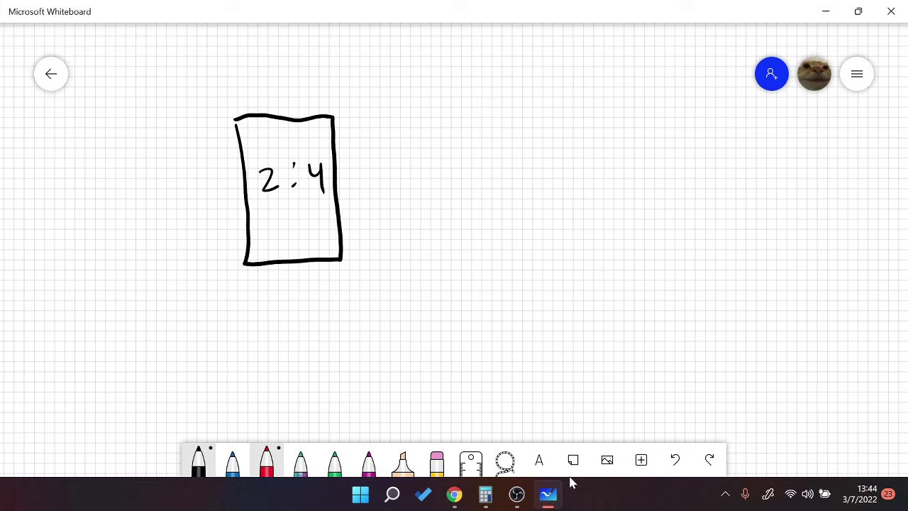
left_click_drag(245, 85, 245, 107)
mouse_move(245, 86)
left_mouse_down()
mouse_move(246, 106)
mouse_move(271, 105)
left_mouse_up()
mouse_move(284, 96)
left_mouse_down()
mouse_move(283, 105)
mouse_move(293, 98)
left_mouse_up()
left_click_drag(309, 96, 315, 104)
left_click_drag(320, 98, 347, 94)
- Draw four output lines on the box's right and two input lines on its left
left_click_drag(335, 137, 376, 134)
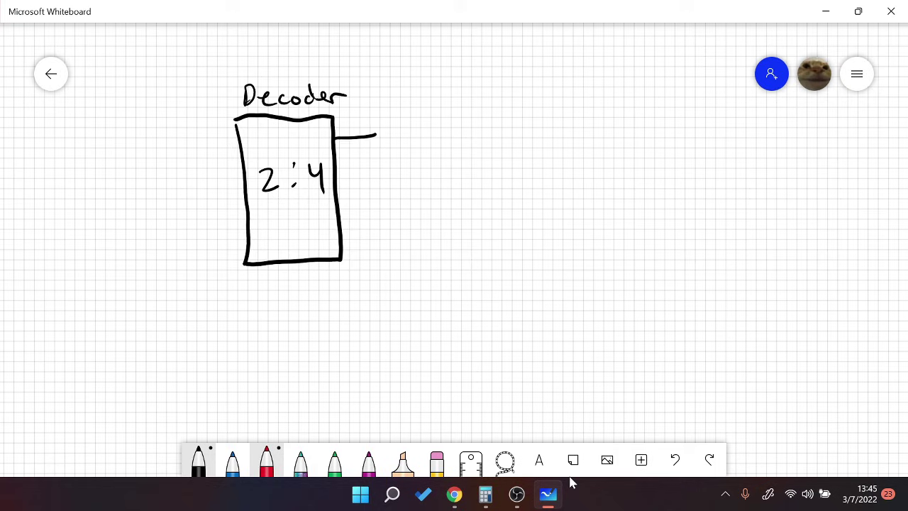
left_click_drag(338, 176, 380, 168)
left_click_drag(342, 212, 377, 202)
left_click_drag(342, 241, 391, 242)
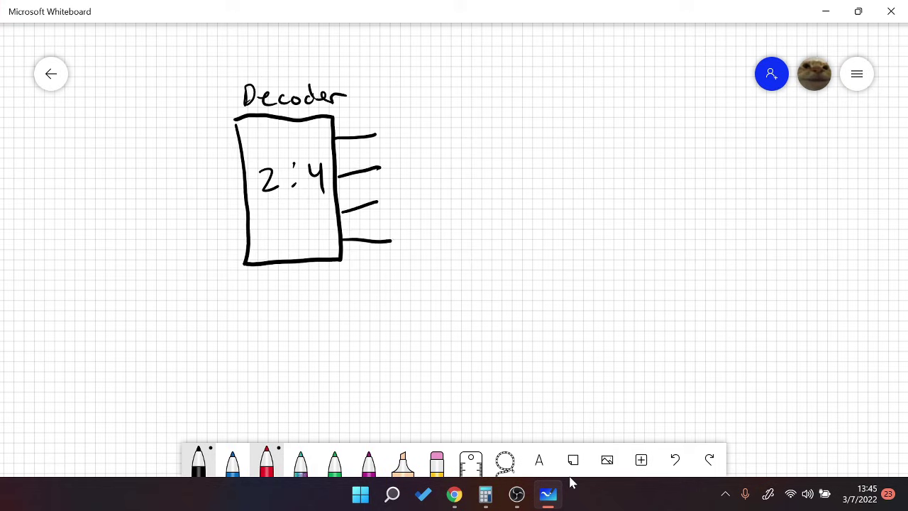
left_click_drag(205, 171, 247, 170)
left_click_drag(214, 224, 247, 220)
- Write the I3-I0 note beside the title and label the inputs A and B
left_click_drag(388, 88, 406, 86)
mouse_move(398, 87)
left_mouse_down()
mouse_move(398, 102)
mouse_move(421, 102)
mouse_move(417, 112)
mouse_move(470, 81)
mouse_move(463, 100)
left_mouse_up()
left_click_drag(457, 102, 487, 101)
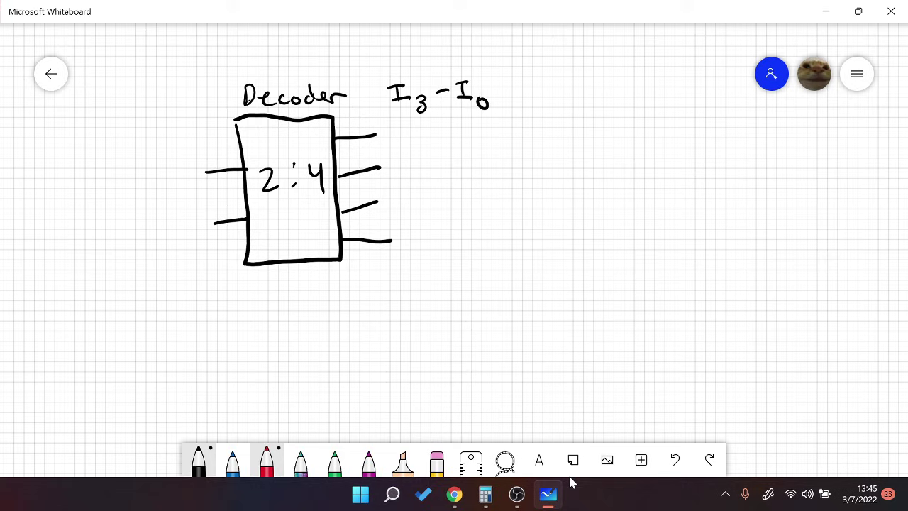
mouse_move(168, 180)
left_mouse_down()
mouse_move(174, 160)
mouse_move(183, 178)
left_mouse_up()
left_click_drag(171, 173, 181, 173)
left_click_drag(176, 221, 178, 240)
- Draw the table frame with an A B header and input rows 00, 01, 10, 11
mouse_move(501, 266)
left_mouse_down()
mouse_move(514, 235)
mouse_move(528, 266)
mouse_move(529, 252)
mouse_move(556, 264)
mouse_move(568, 256)
mouse_move(553, 268)
mouse_move(758, 254)
left_mouse_up()
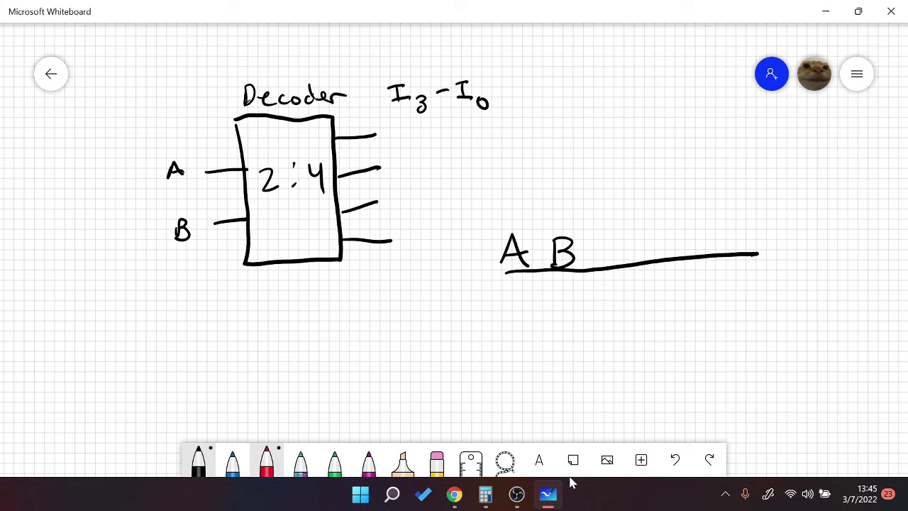
left_click_drag(595, 234, 601, 419)
left_click_drag(519, 287, 519, 289)
left_click_drag(552, 284, 553, 301)
left_click_drag(525, 317, 524, 318)
mouse_move(555, 315)
left_mouse_down()
mouse_move(557, 336)
mouse_move(525, 366)
mouse_move(558, 353)
left_mouse_up()
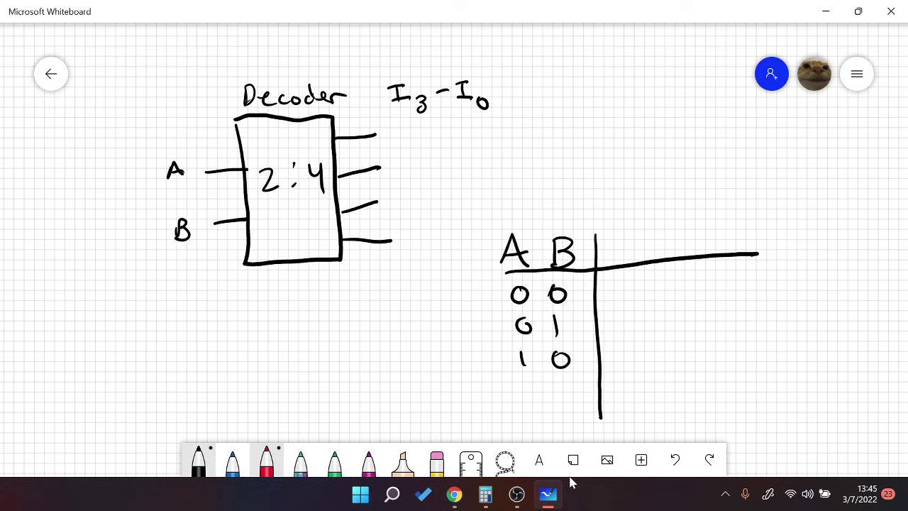
mouse_move(527, 384)
left_mouse_down()
mouse_move(530, 406)
mouse_move(561, 410)
left_mouse_up()
left_click_drag(749, 254, 793, 254)
- Write the output column headings I0, I1, I2 and I3
left_click_drag(615, 237, 631, 235)
mouse_move(624, 236)
left_mouse_down()
mouse_move(624, 251)
mouse_move(633, 250)
left_mouse_up()
mouse_move(640, 247)
left_mouse_down()
mouse_move(680, 233)
mouse_move(671, 250)
left_mouse_up()
mouse_move(665, 251)
left_mouse_down()
mouse_move(685, 249)
mouse_move(684, 257)
left_mouse_up()
mouse_move(712, 235)
left_mouse_down()
mouse_move(727, 232)
mouse_move(719, 249)
left_mouse_up()
left_click_drag(712, 248, 727, 247)
mouse_move(734, 245)
left_mouse_down()
mouse_move(743, 250)
mouse_move(769, 231)
left_mouse_up()
mouse_move(761, 233)
left_mouse_down()
mouse_move(760, 249)
mouse_move(773, 247)
left_mouse_up()
left_click_drag(775, 239, 776, 251)
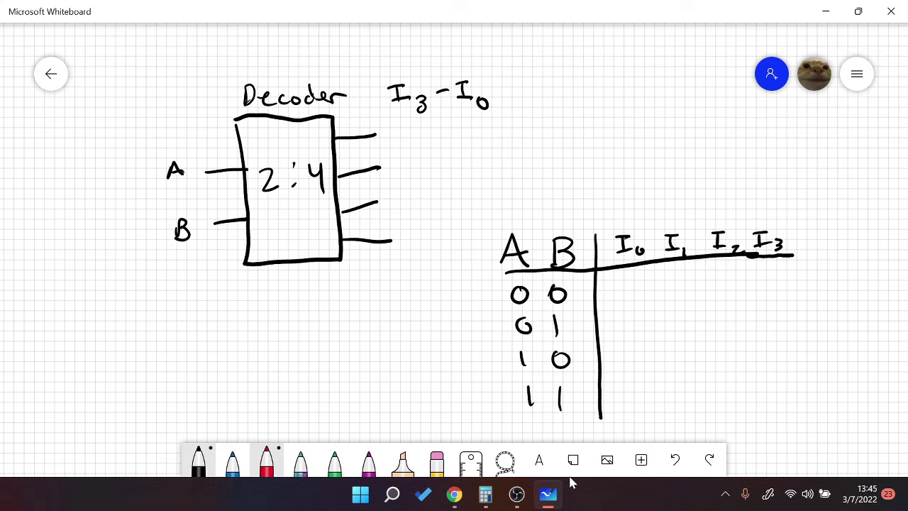
- Fill the first two output rows with 1 0 0 0 and 0 1 0 0
left_click_drag(634, 282, 636, 302)
mouse_move(692, 278)
left_mouse_down()
mouse_move(683, 282)
mouse_move(735, 275)
left_mouse_up()
left_click_drag(764, 276, 768, 275)
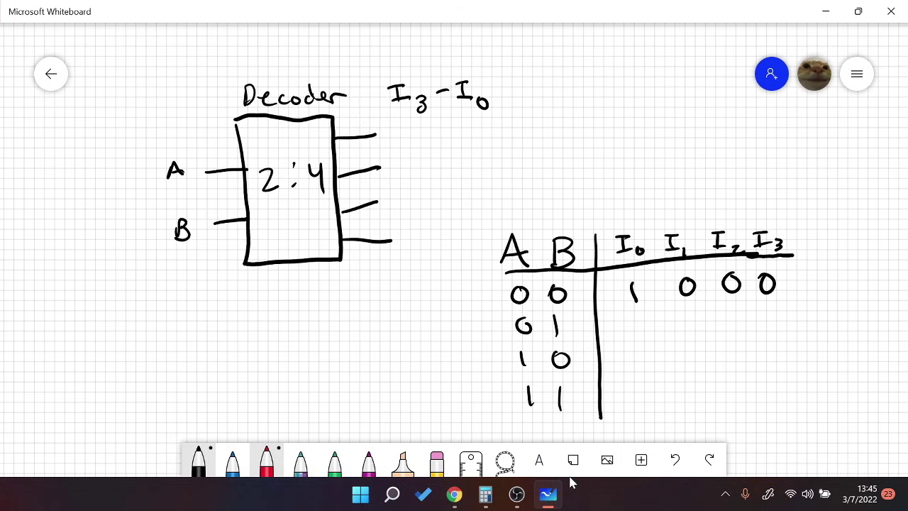
left_click_drag(639, 315, 689, 329)
mouse_move(735, 311)
left_mouse_down()
mouse_move(728, 325)
mouse_move(735, 312)
mouse_move(770, 314)
left_mouse_up()
left_click(772, 312)
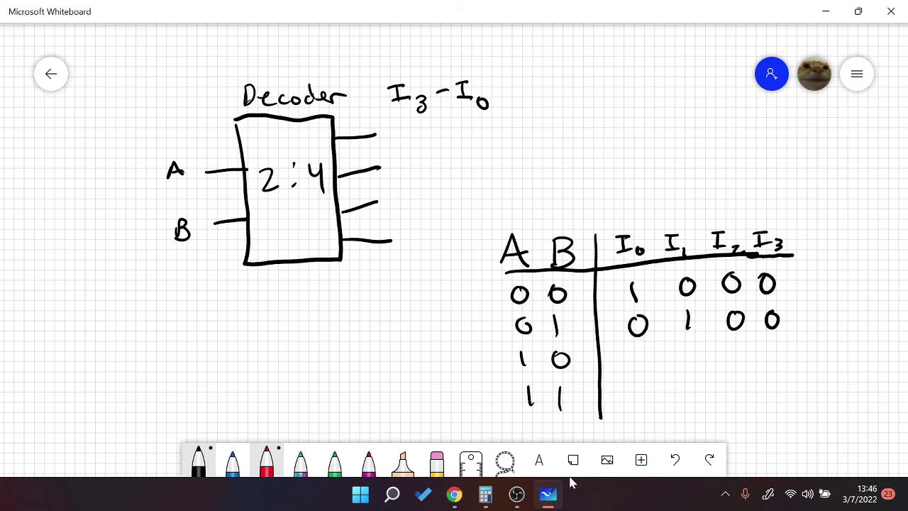
- Fill the last two output rows with 0 0 1 0 and 0 0 0 1
left_click_drag(640, 358, 638, 359)
mouse_move(693, 353)
left_mouse_down()
mouse_move(733, 369)
mouse_move(774, 353)
left_mouse_up()
left_click_drag(643, 393, 641, 395)
mouse_move(698, 395)
left_mouse_down()
mouse_move(689, 406)
mouse_move(699, 396)
left_mouse_up()
mouse_move(741, 395)
left_mouse_down()
mouse_move(733, 406)
mouse_move(741, 395)
left_mouse_up()
left_click_drag(778, 392, 778, 413)
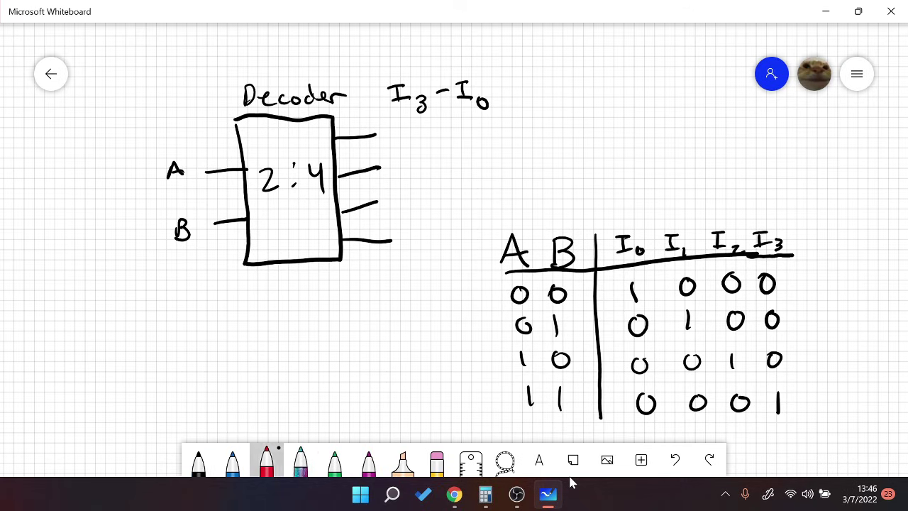
left_click(213, 329)
- Write an AB = 10 example below the decoder, noting that I2 becomes 1
left_click_drag(205, 359, 231, 360)
left_click_drag(238, 328, 238, 350)
mouse_move(239, 325)
left_mouse_down()
mouse_move(248, 335)
mouse_move(241, 349)
mouse_move(301, 329)
left_mouse_up()
left_click_drag(283, 348, 338, 351)
left_click_drag(361, 331, 359, 332)
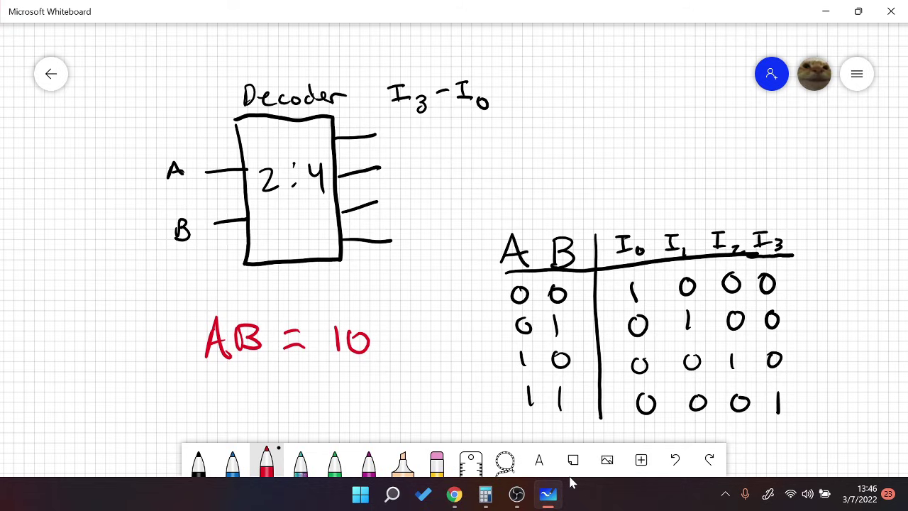
mouse_move(246, 391)
left_mouse_down()
mouse_move(262, 388)
mouse_move(254, 410)
left_mouse_up()
mouse_move(248, 412)
left_mouse_down()
mouse_move(288, 410)
mouse_move(312, 393)
left_mouse_up()
left_click_drag(301, 403, 312, 402)
left_click_drag(325, 390, 328, 413)
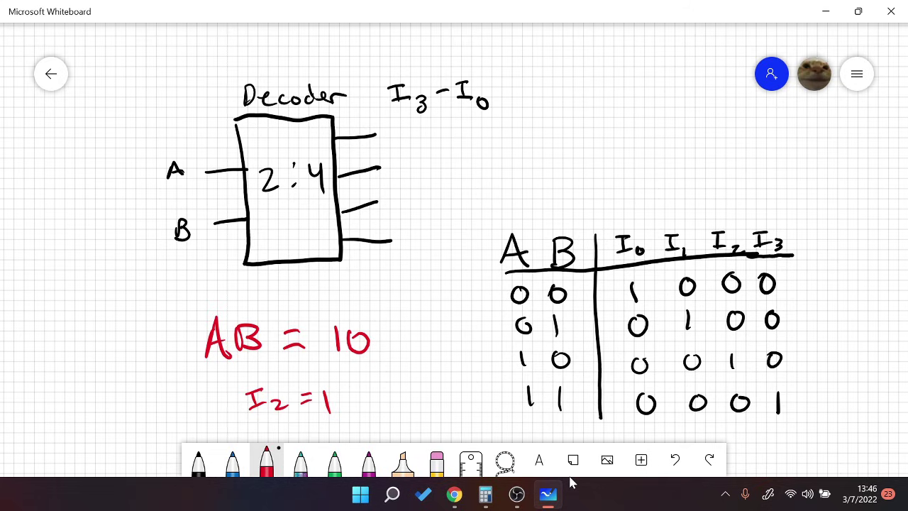
- In black ink, label the decoder outputs I0, I1, I2 and I3
left_click(437, 460)
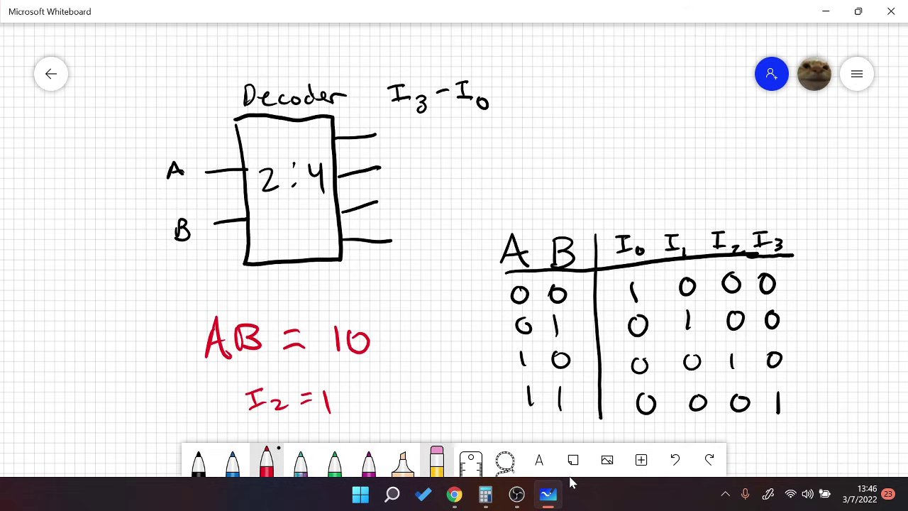
left_click(266, 460)
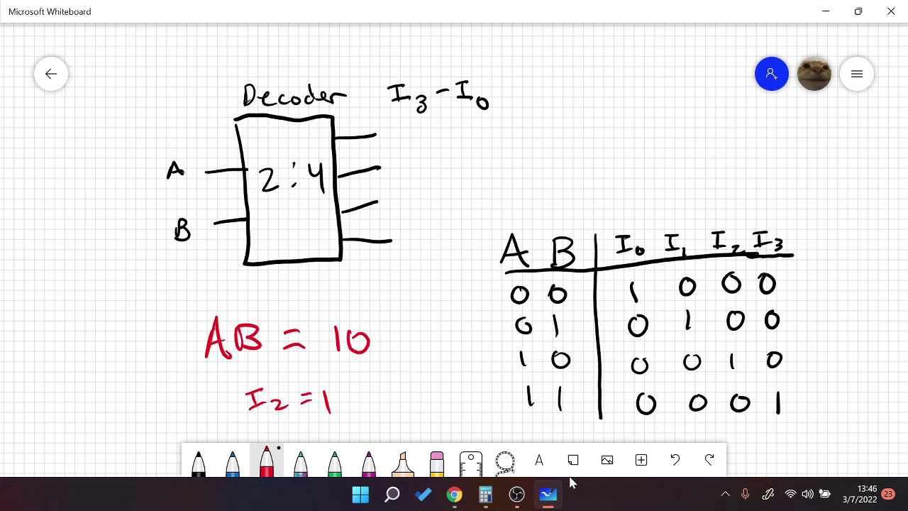
left_click(198, 459)
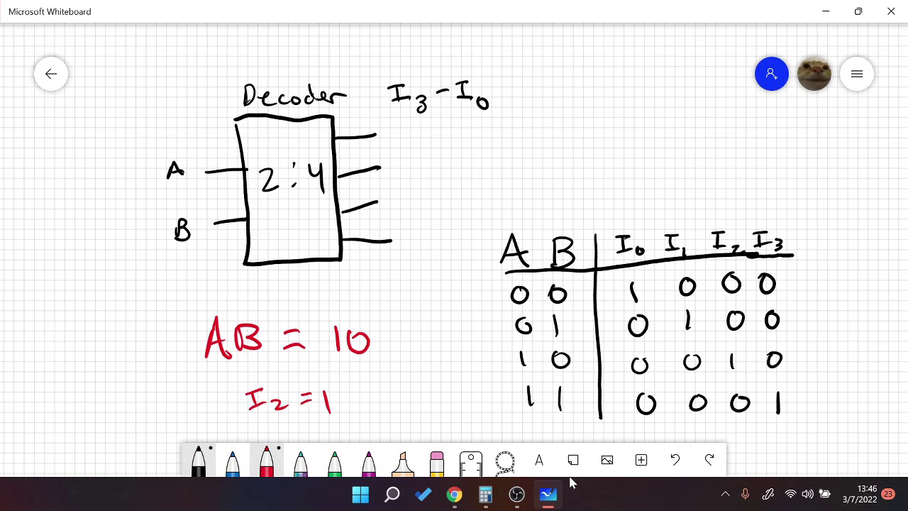
mouse_move(354, 116)
left_mouse_down()
mouse_move(363, 116)
mouse_move(359, 127)
left_mouse_up()
left_click_drag(356, 127, 369, 123)
mouse_move(357, 156)
left_mouse_down()
mouse_move(365, 155)
mouse_move(360, 165)
left_mouse_up()
mouse_move(357, 165)
left_mouse_down()
mouse_move(370, 165)
mouse_move(360, 200)
mouse_move(374, 197)
mouse_move(371, 224)
left_mouse_up()
left_click_drag(366, 225, 367, 233)
left_click_drag(362, 234, 374, 238)
- In red, write the output values 0, 0, 1, 0 beside I0 to I3
left_click(266, 462)
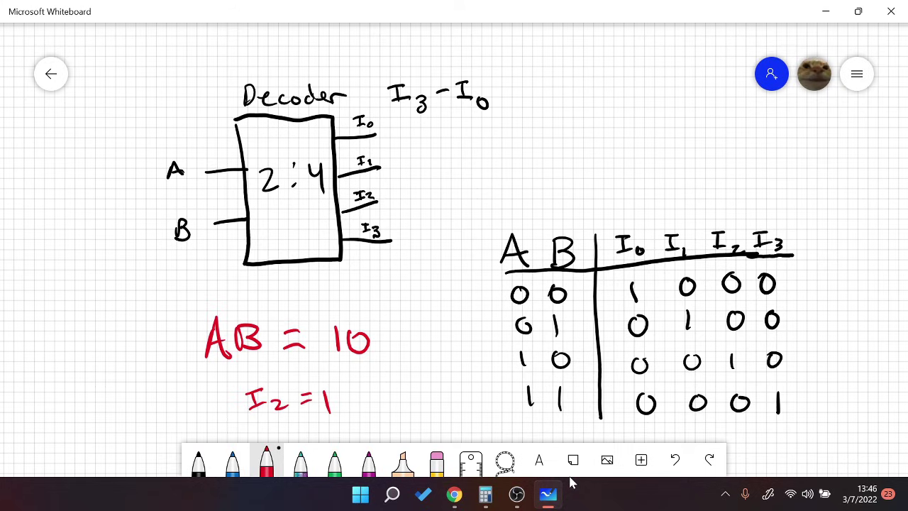
left_click_drag(398, 124, 397, 126)
left_click_drag(399, 161, 397, 163)
left_click_drag(400, 194, 400, 211)
left_click(407, 241)
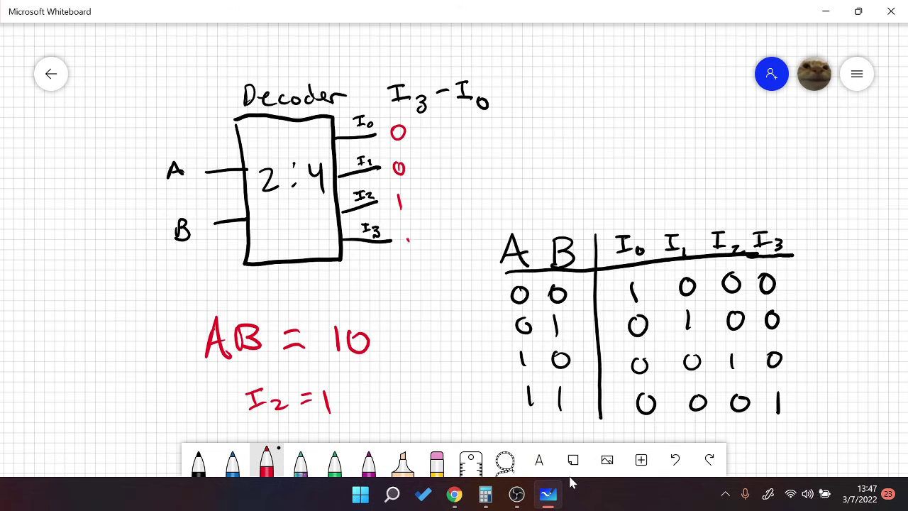
left_click_drag(407, 240, 408, 239)
- Erase the AB = 10 values, rewrite the example as AB = 00, and mark I0 as 1
left_click(437, 460)
mouse_move(399, 132)
left_mouse_down()
mouse_move(416, 254)
mouse_move(342, 324)
mouse_move(358, 348)
mouse_move(319, 399)
mouse_move(264, 403)
left_mouse_up()
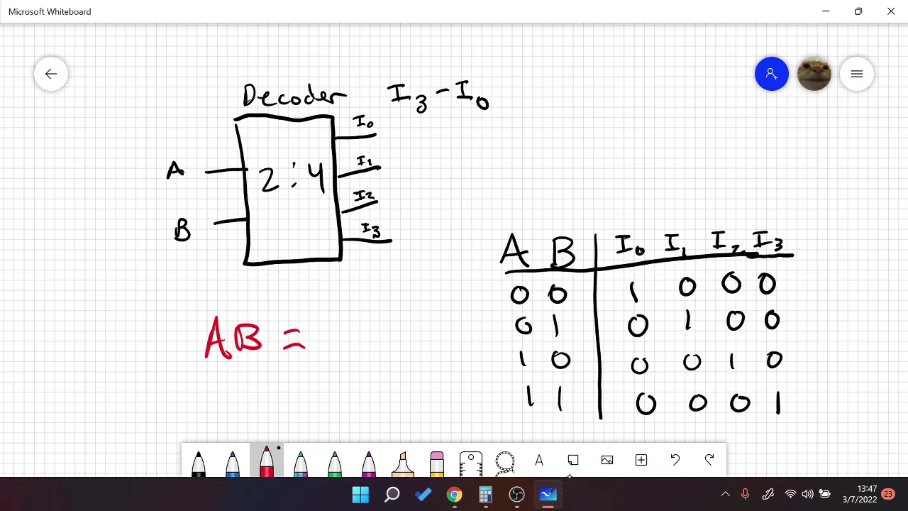
left_click_drag(333, 329, 359, 331)
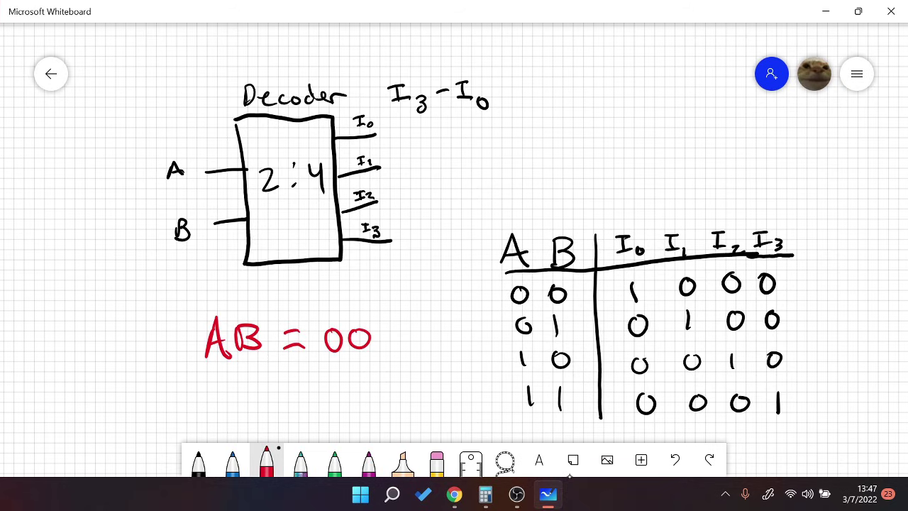
left_click_drag(401, 125, 402, 190)
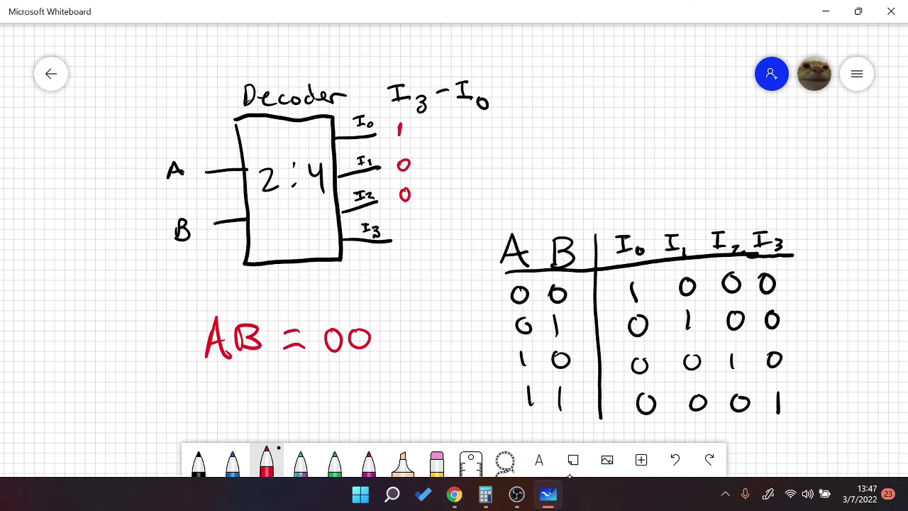